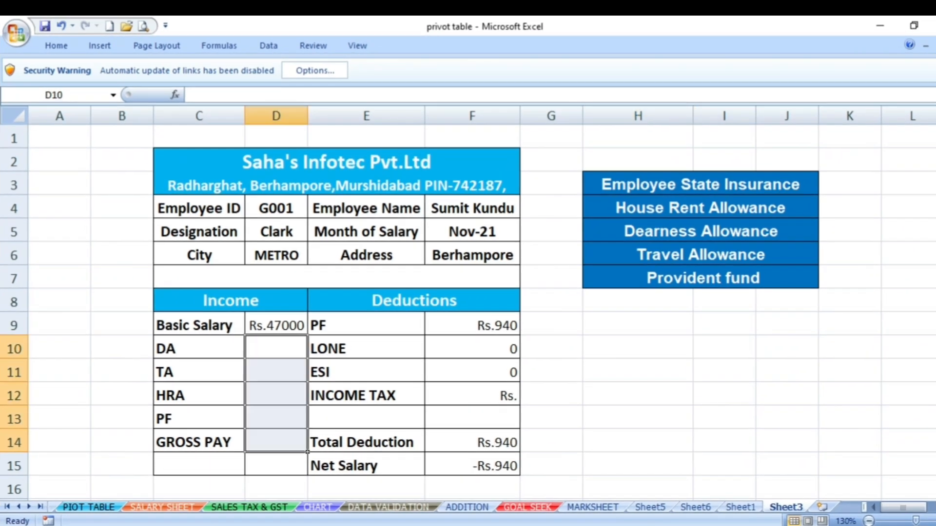
Clear all amounts in the Deductions column, cells F9 to F15.
left_click_drag(472, 325, 472, 466)
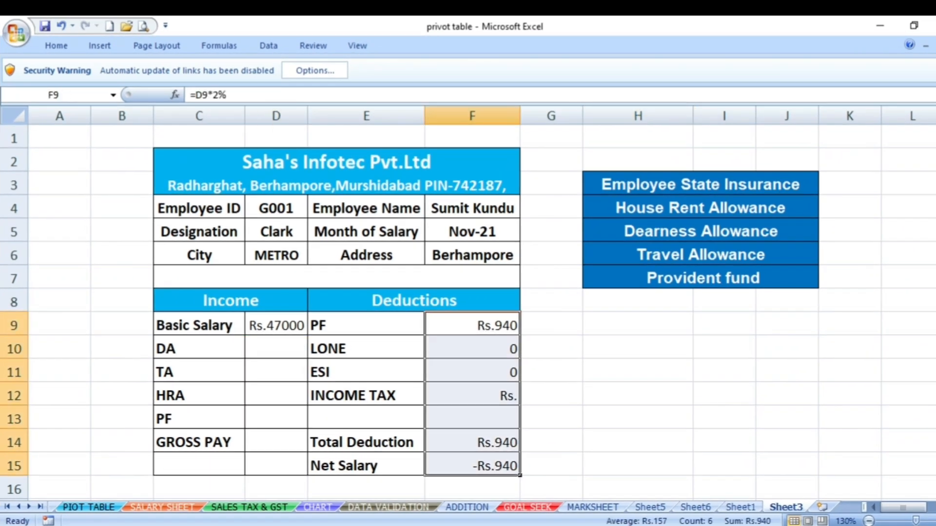
key("Delete")
left_click(637, 395)
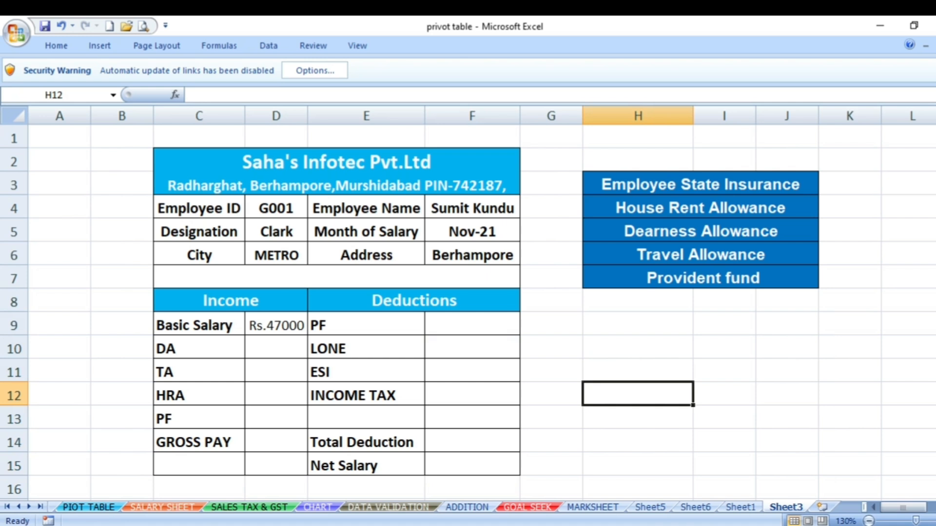
Replace the Basic Salary amount in D9 with 50000 and widen column D slightly.
left_click(276, 325)
key("Delete")
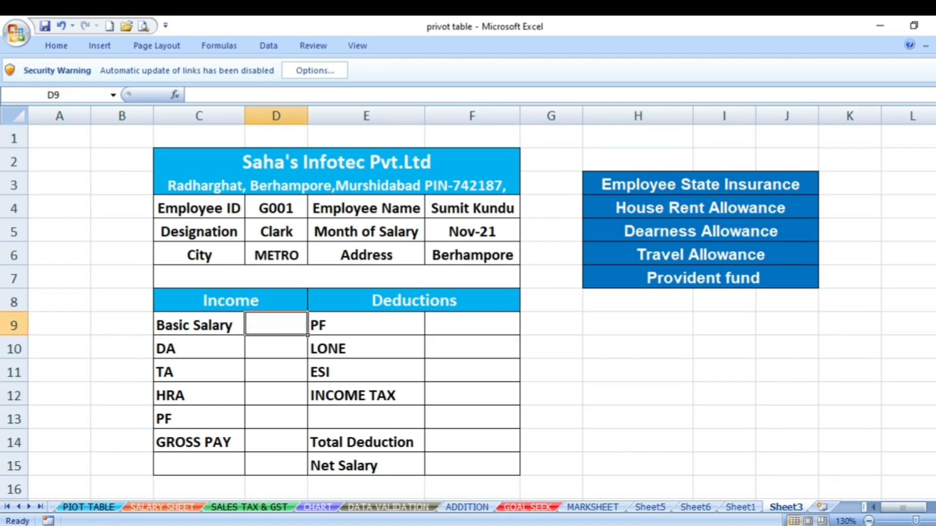
key("BackSpace")
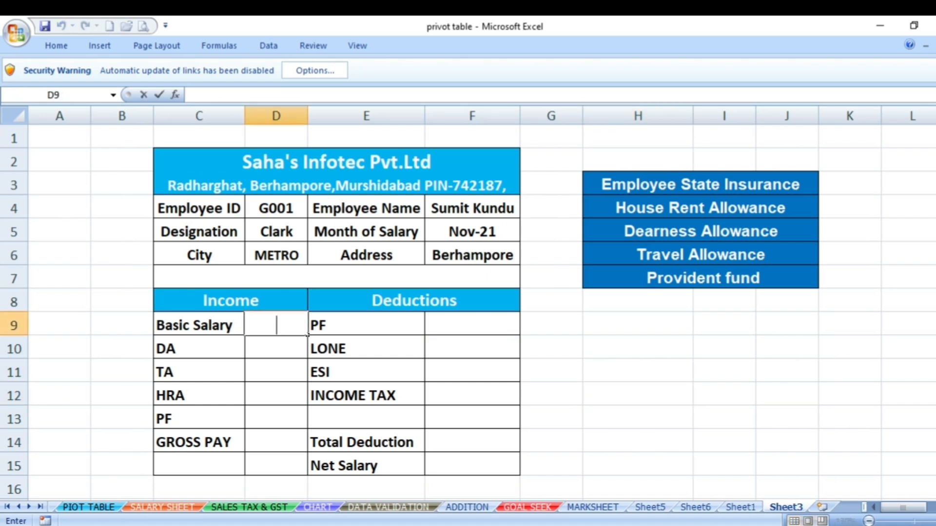
type("5000")
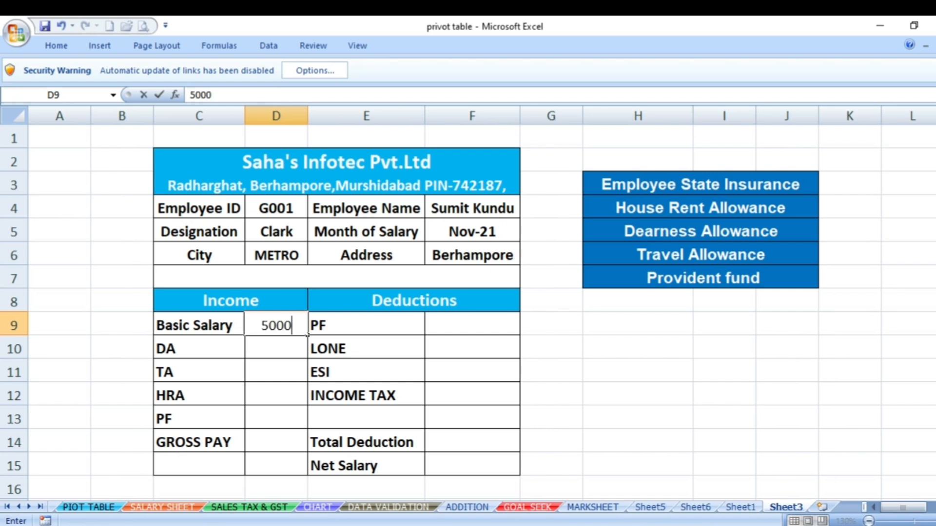
type("0")
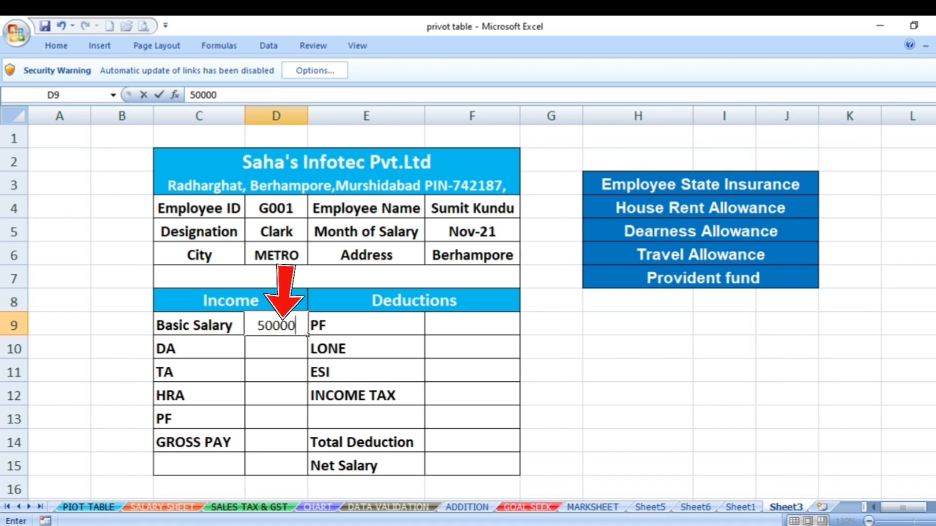
key("Return")
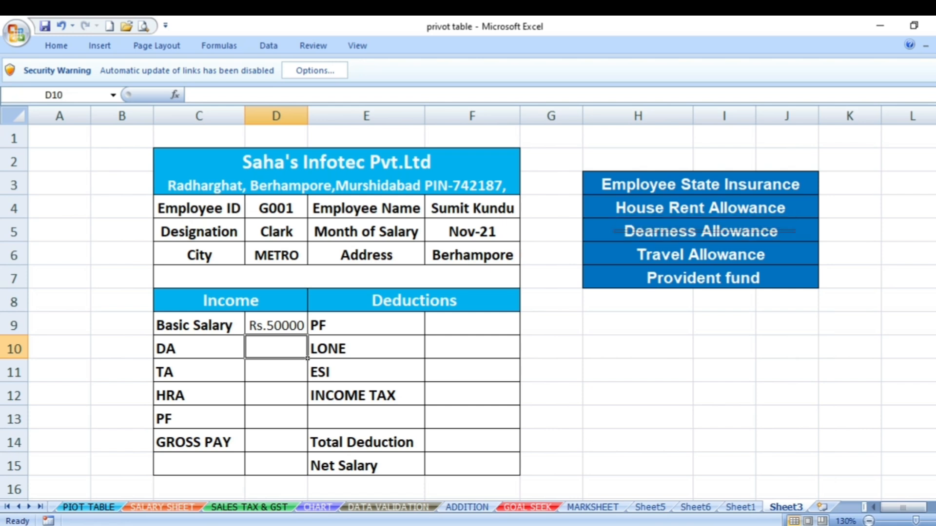
left_click_drag(307, 115, 325, 116)
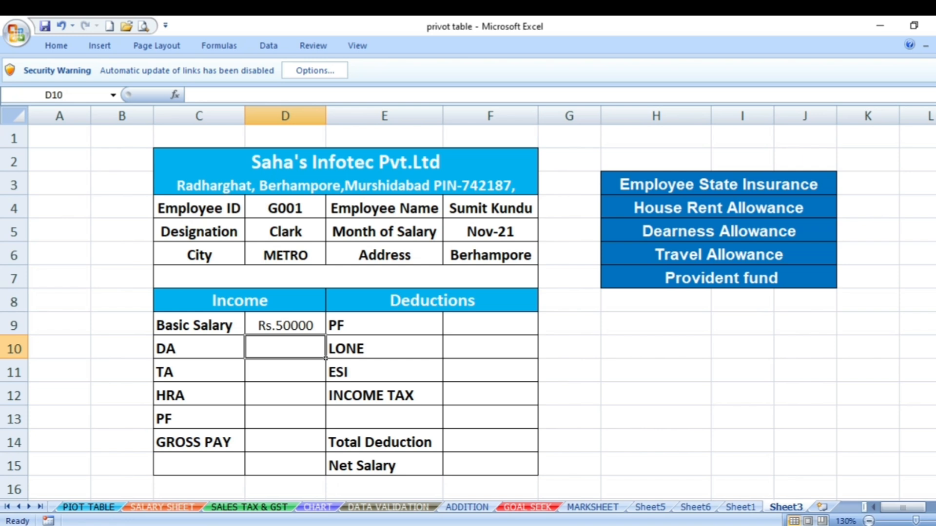
Calculate DA in D10 as 10% of the basic salary with the formula =D9*10%.
type("=")
key("Up")
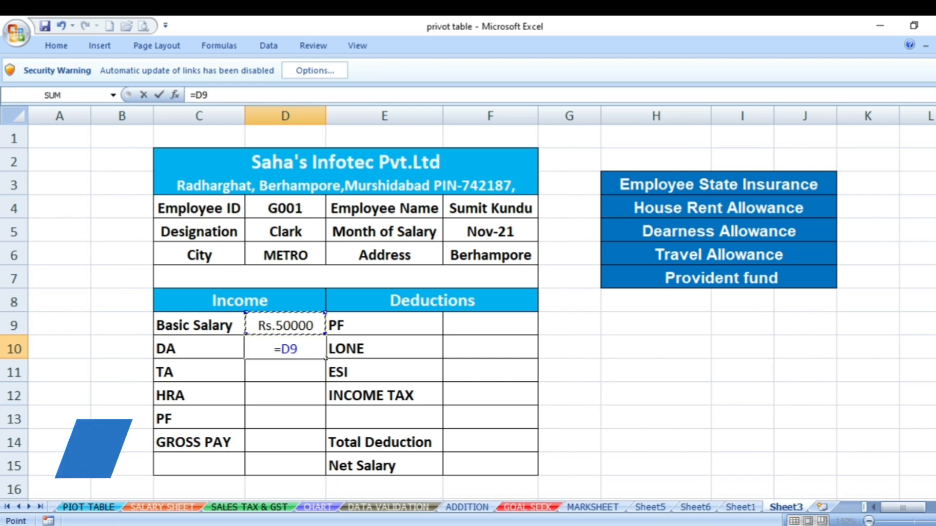
type("*10")
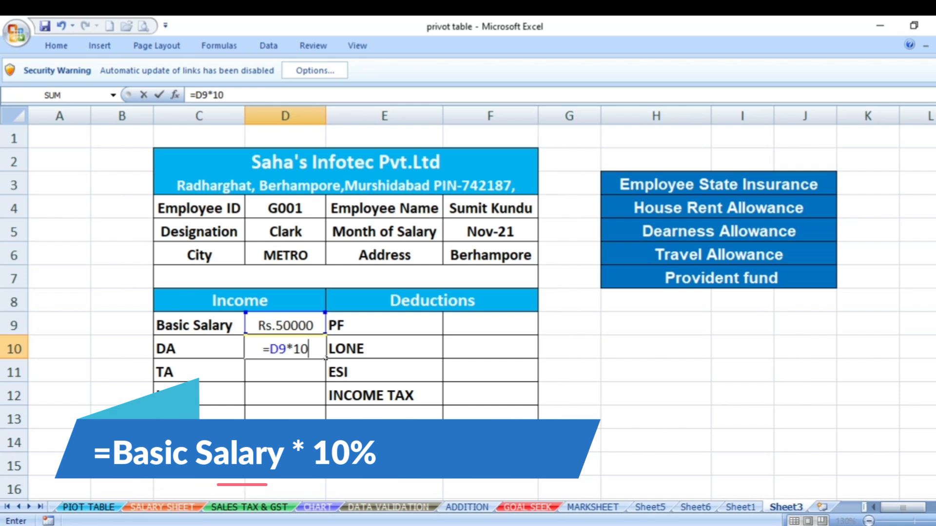
type("%")
key("Return")
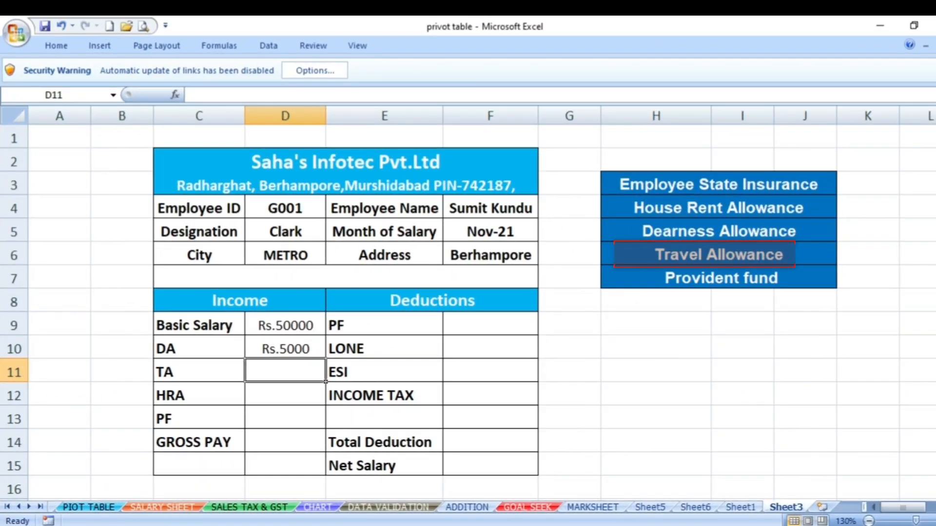
Calculate TA in D11 as 7% of the basic salary with the formula =D9*7%.
type("=")
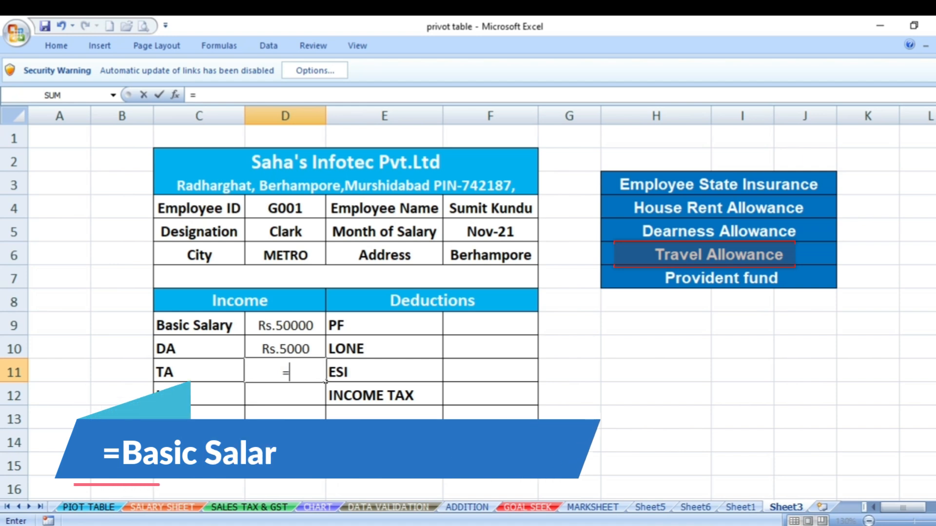
type("D9*")
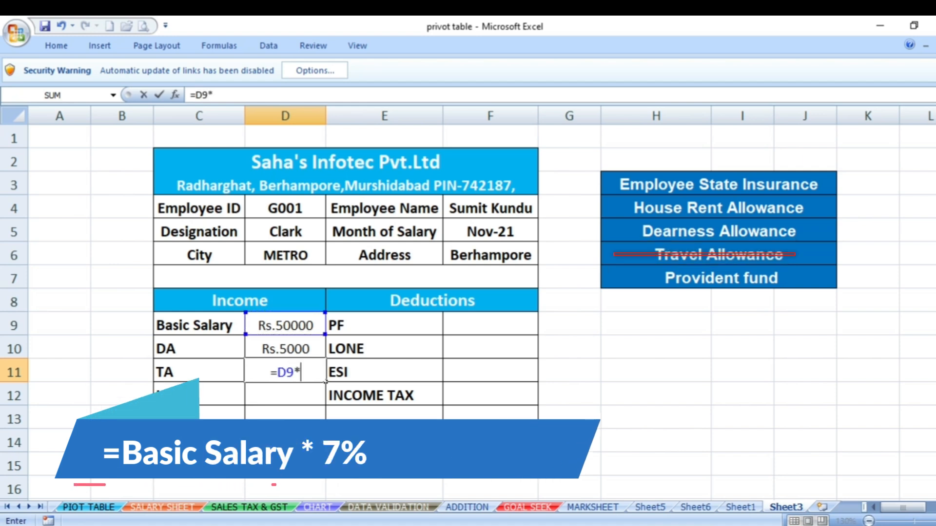
type("7%")
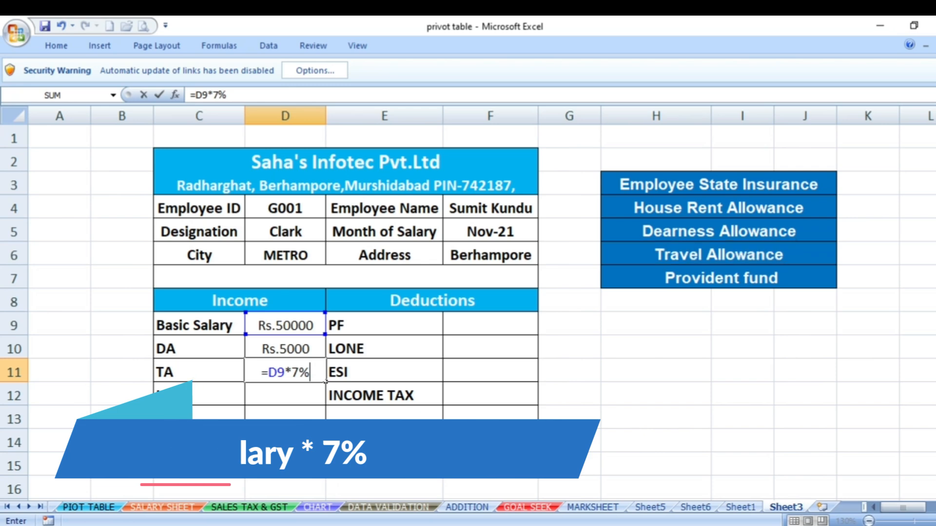
key("Return")
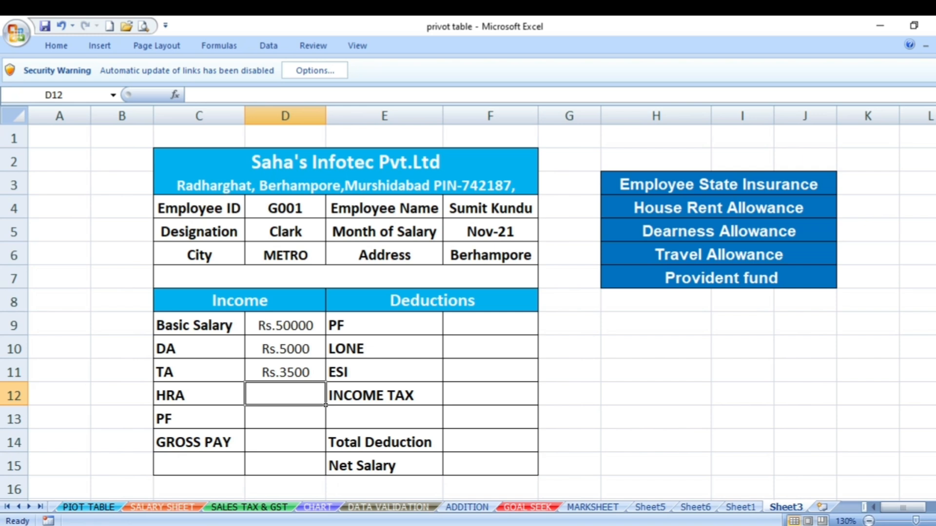
Begin the HRA formula in D12 with an IF that tests D6="mrtro" and returns D9*15% when true.
type("=")
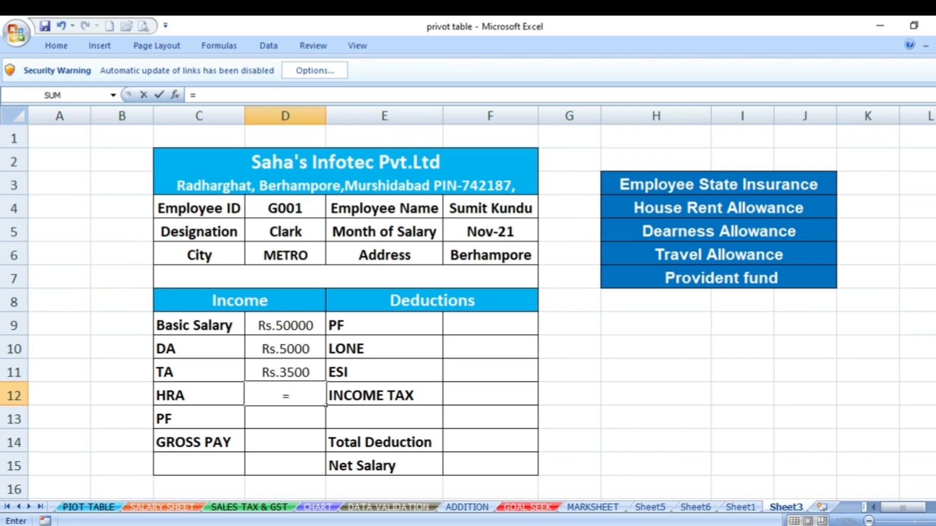
type("if")
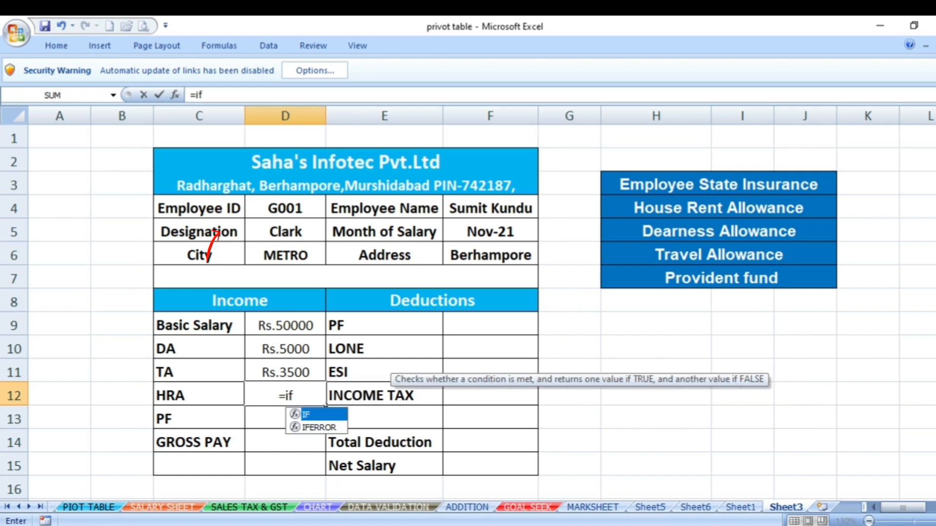
type("(")
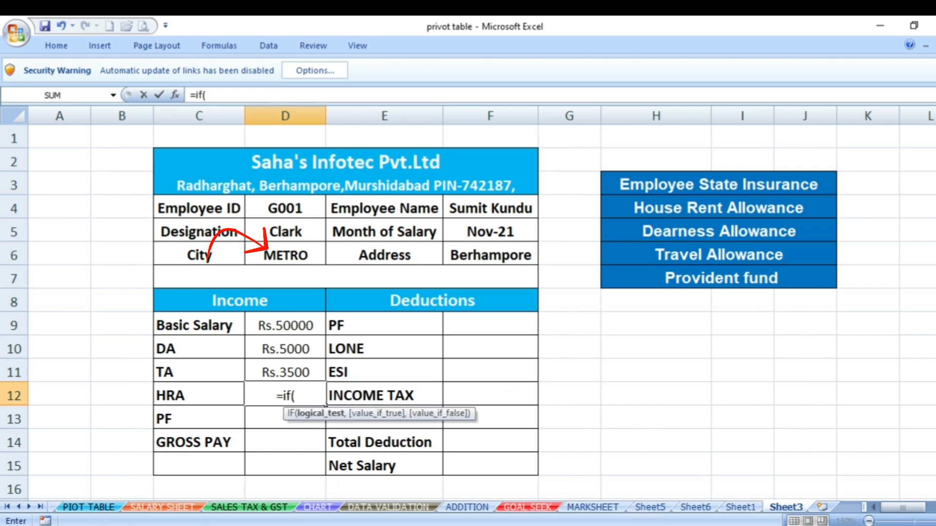
left_click(286, 255)
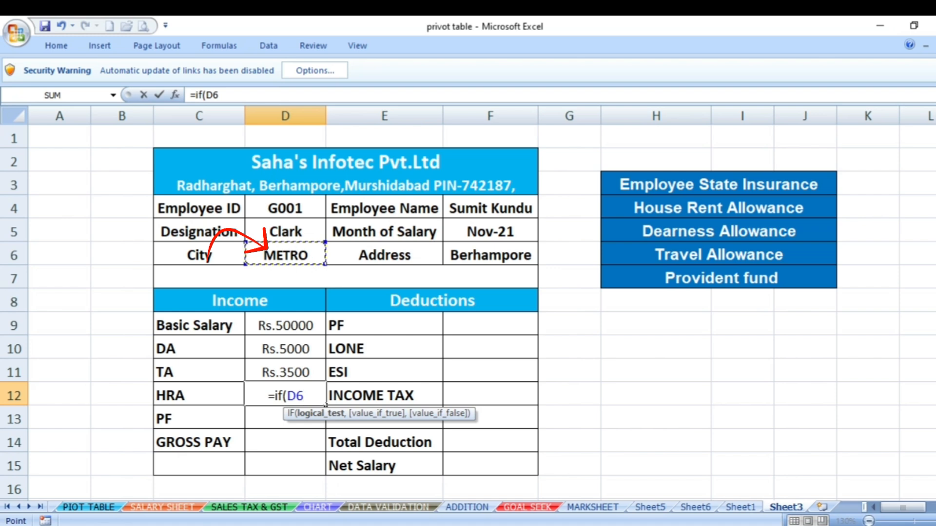
type("=")
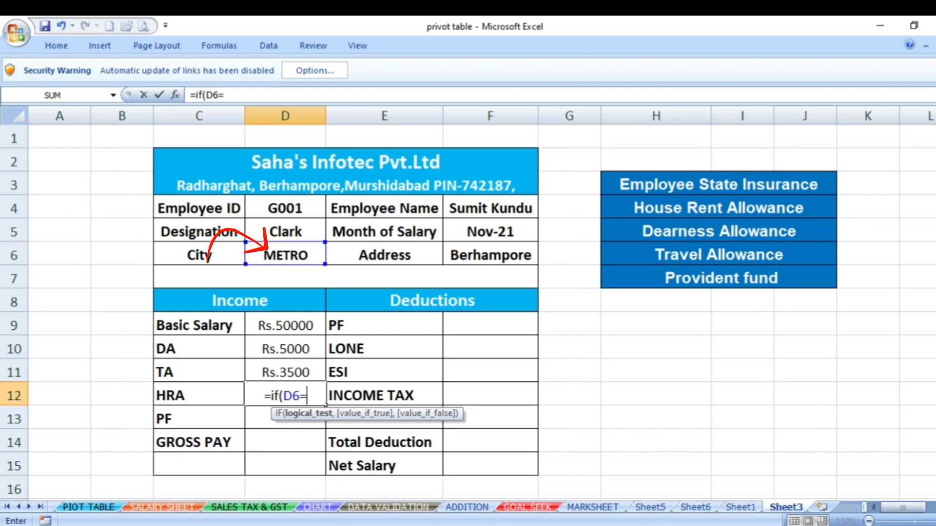
type("\"")
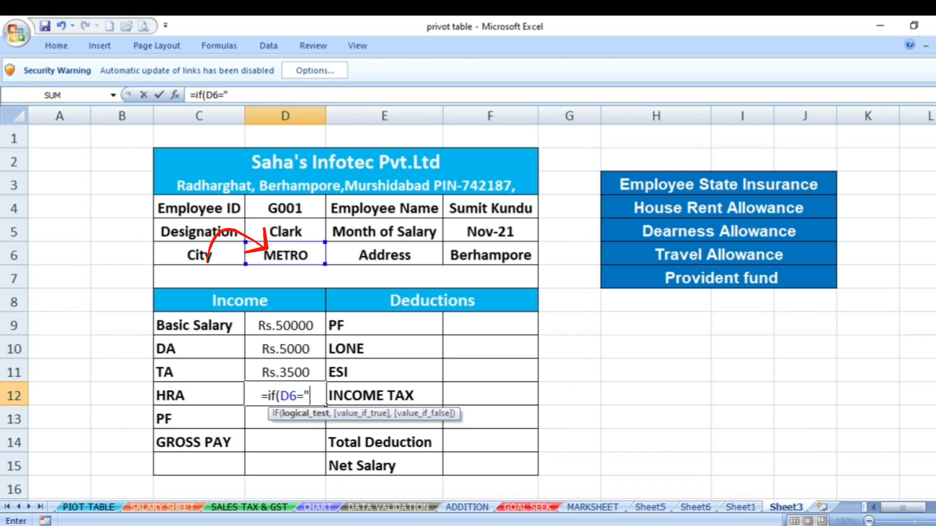
type("mrt")
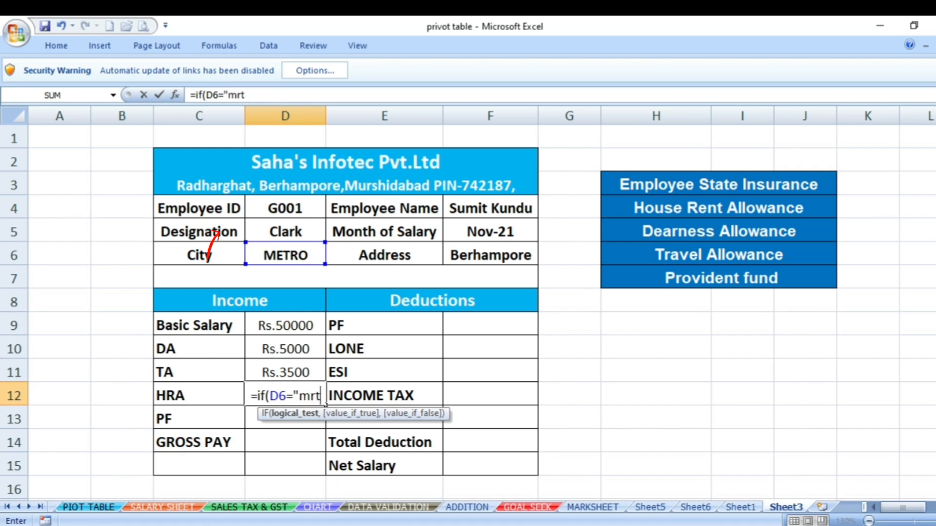
type("ro")
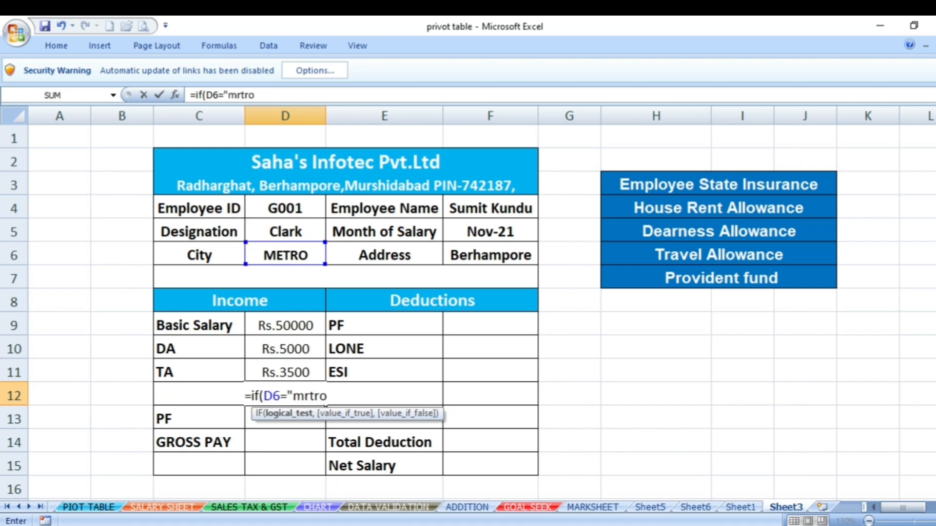
type("\",")
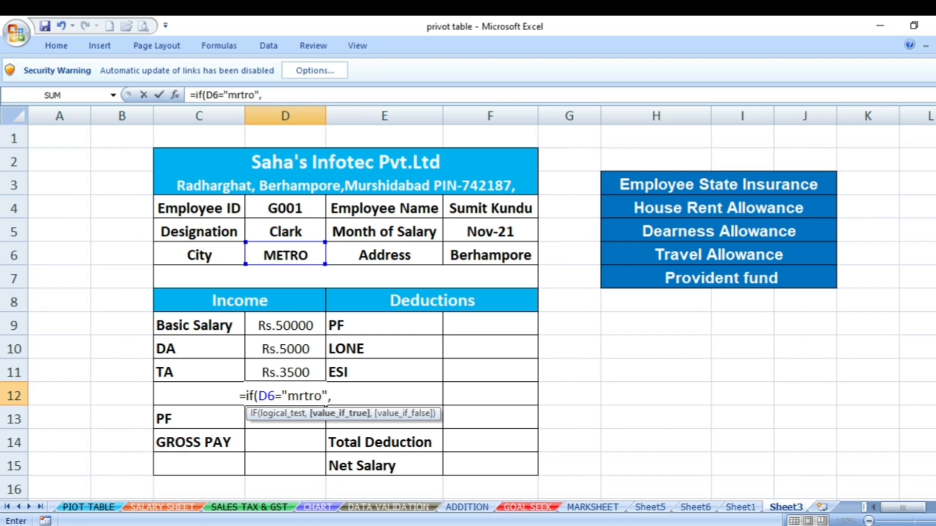
type("D9")
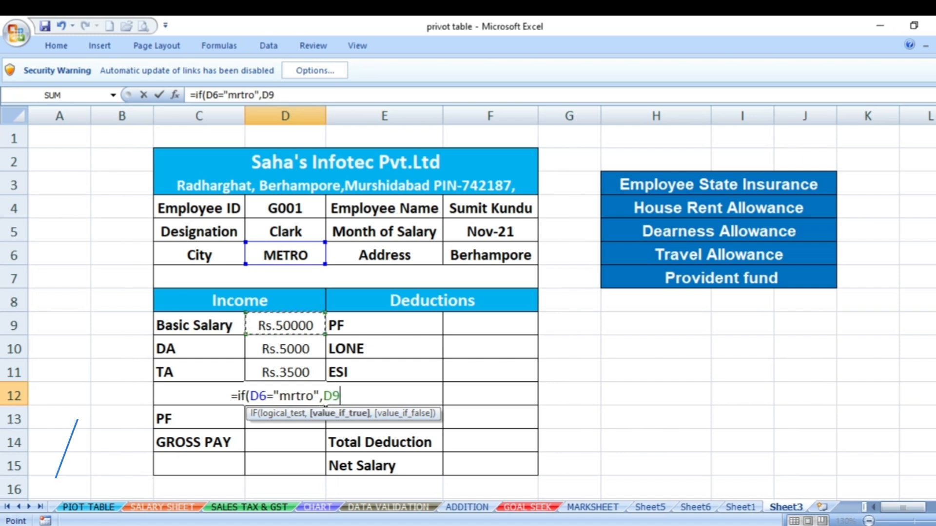
type("*15")
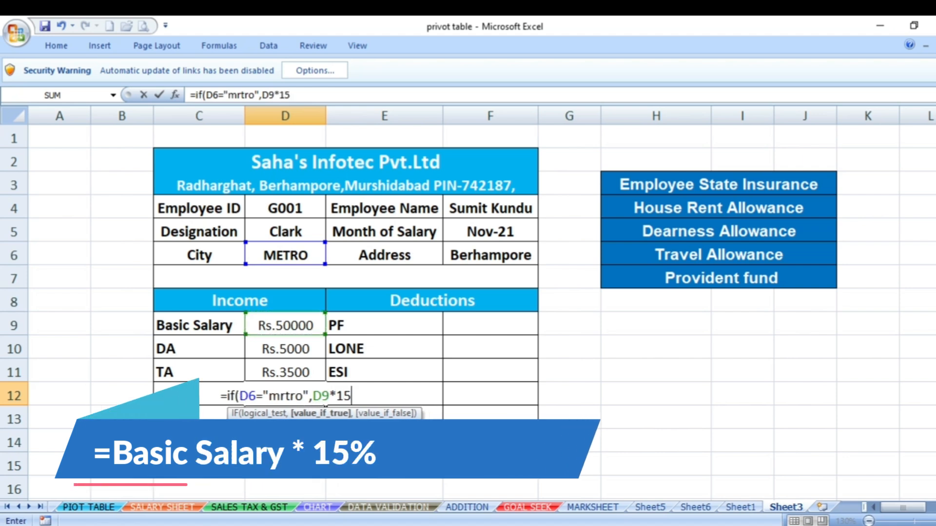
type("%")
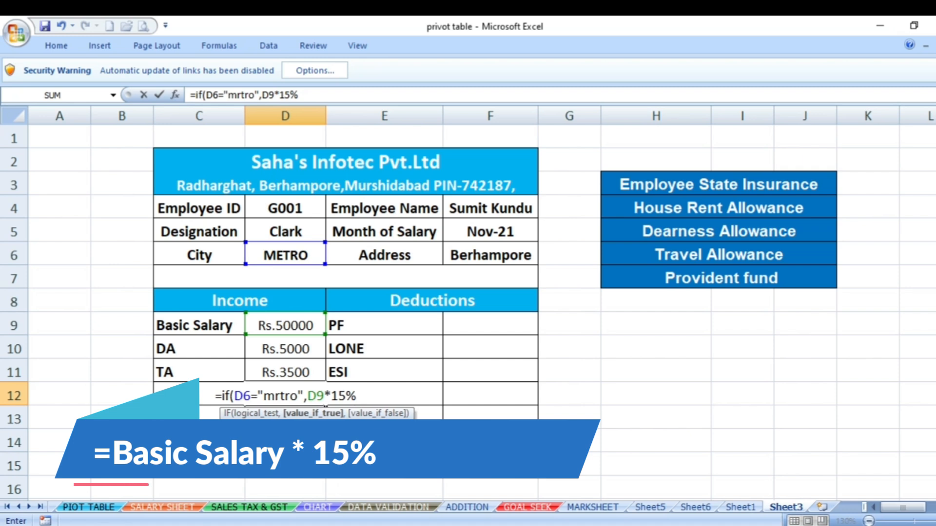
Extend the HRA formula in D12 with a nested IF that tests whether D6 equals "non-metro".
type(",if")
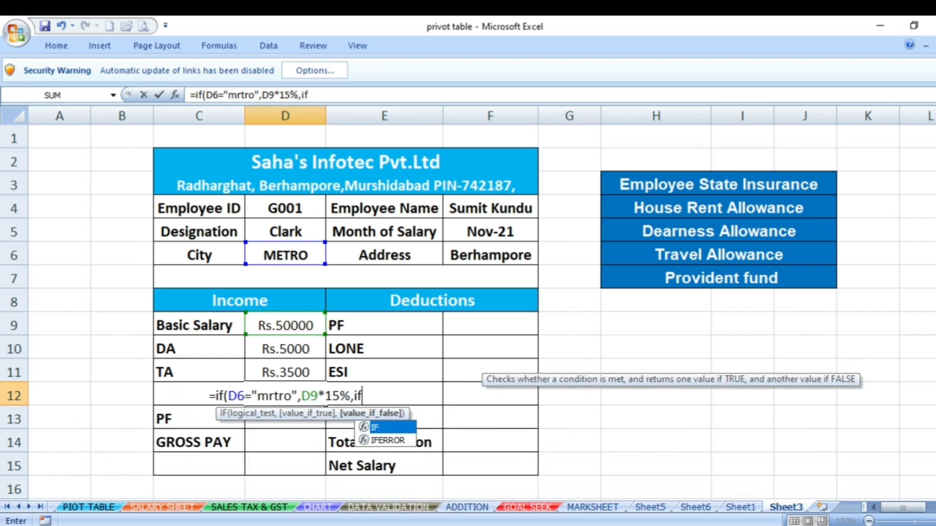
type("(")
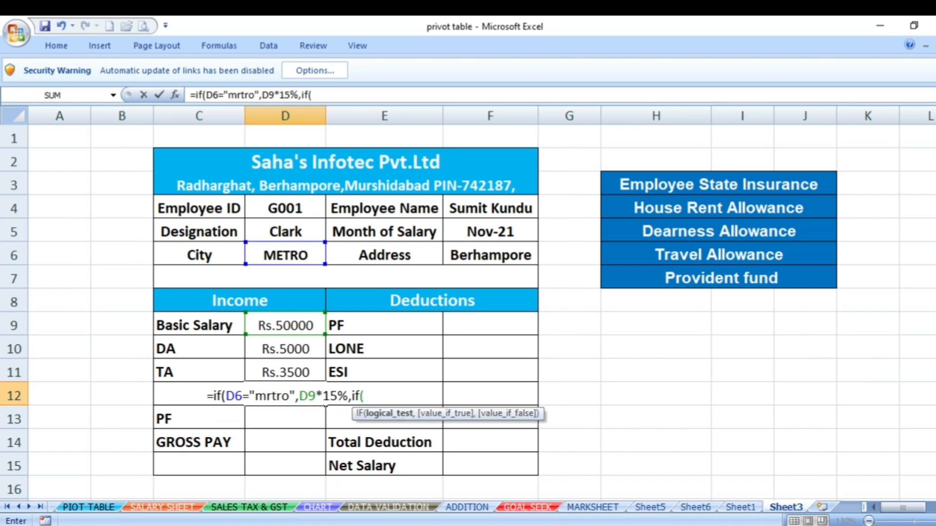
left_click(285, 255)
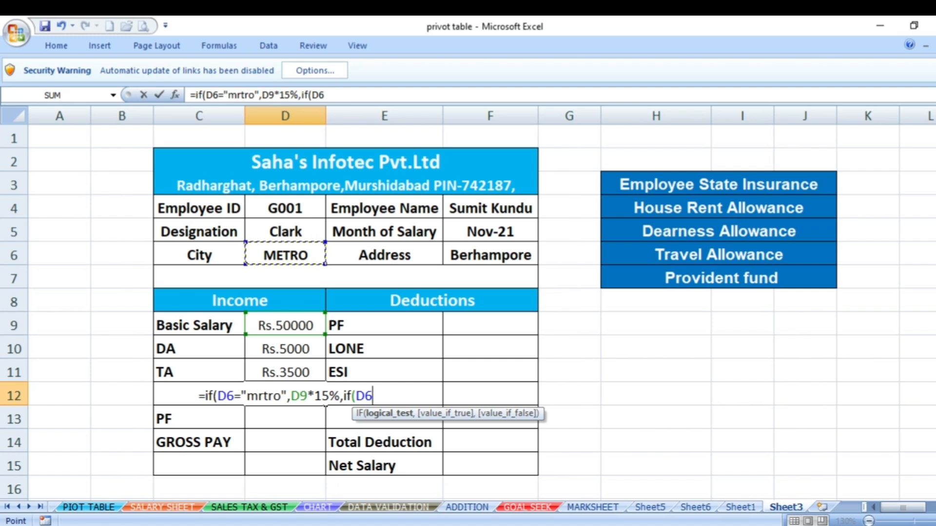
type("=\"nin")
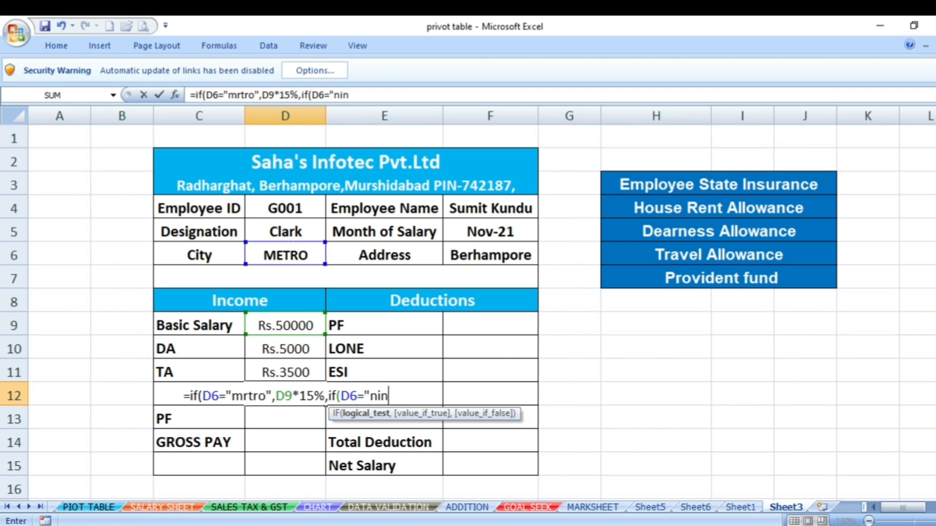
key("BackSpace")
key("BackSpace")
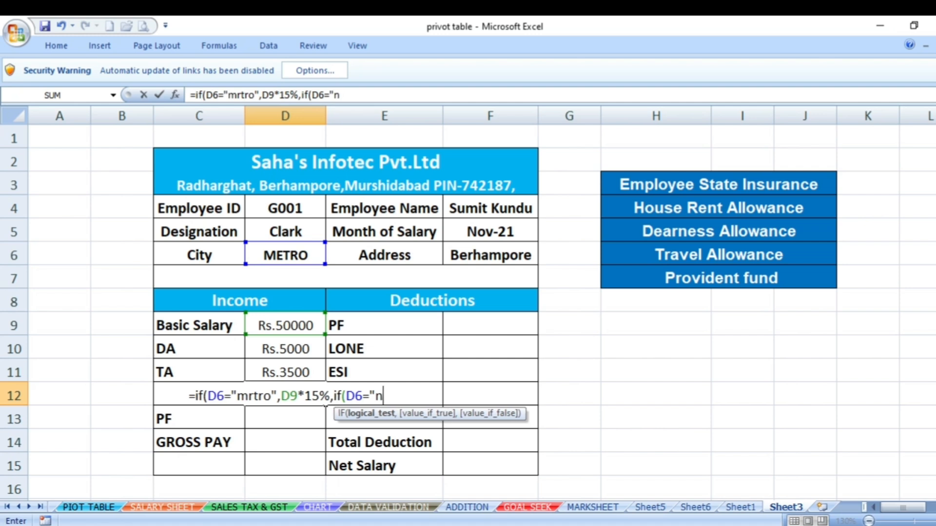
type("on")
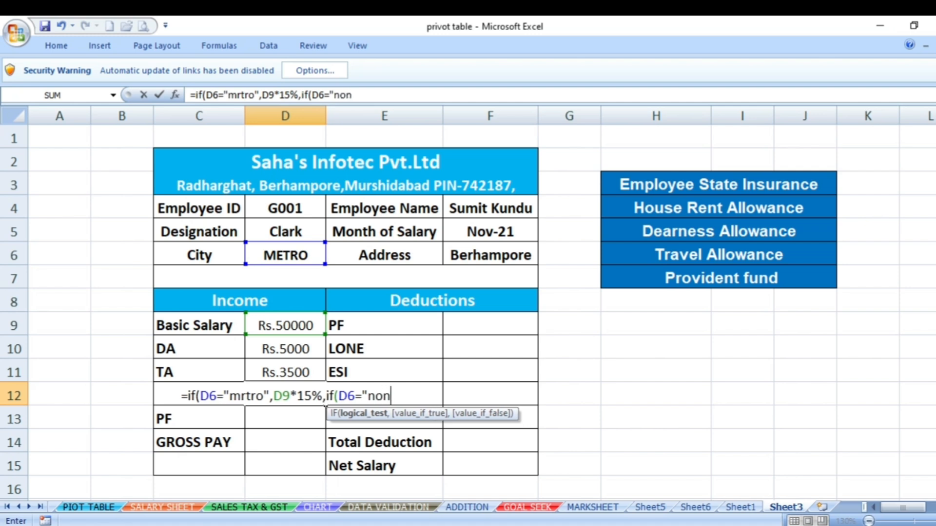
type("-metro")
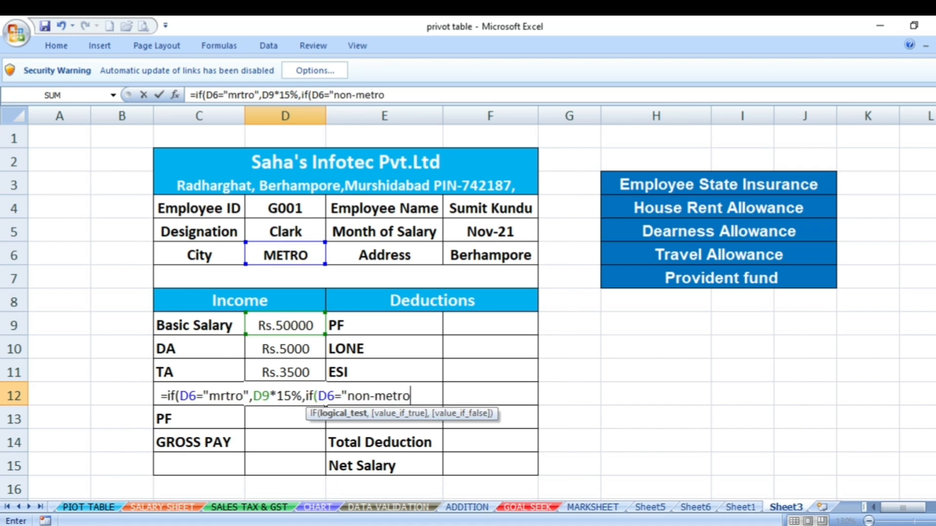
type("\",")
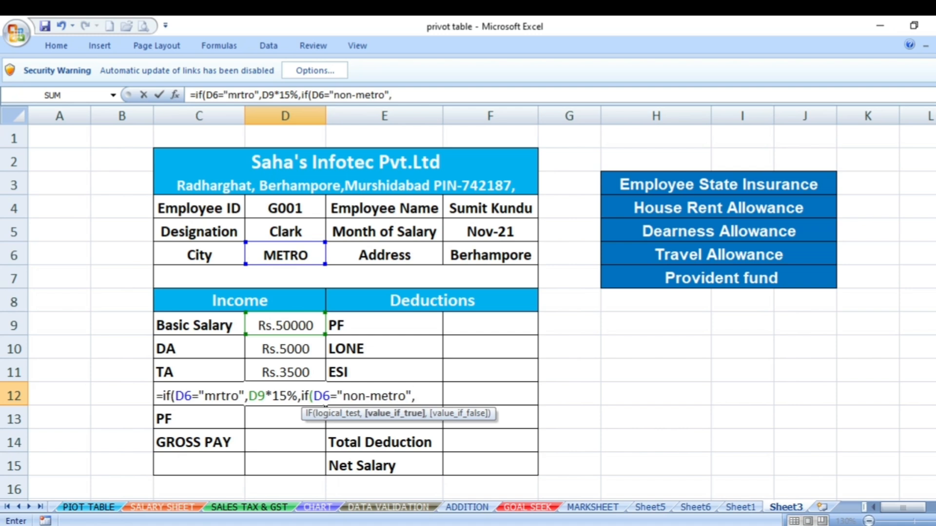
Make the nested IF return D9*11% when true, then close both brackets and enter the HRA formula.
left_click(286, 326)
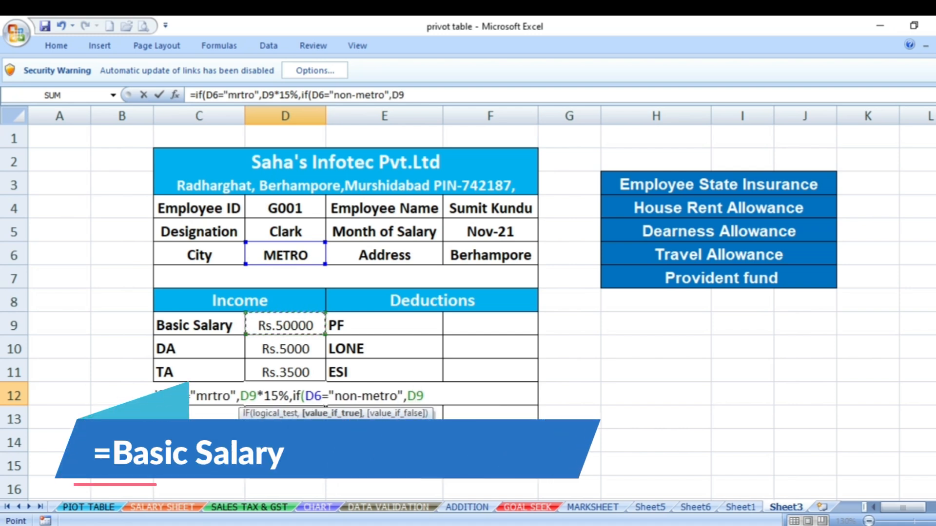
type("*")
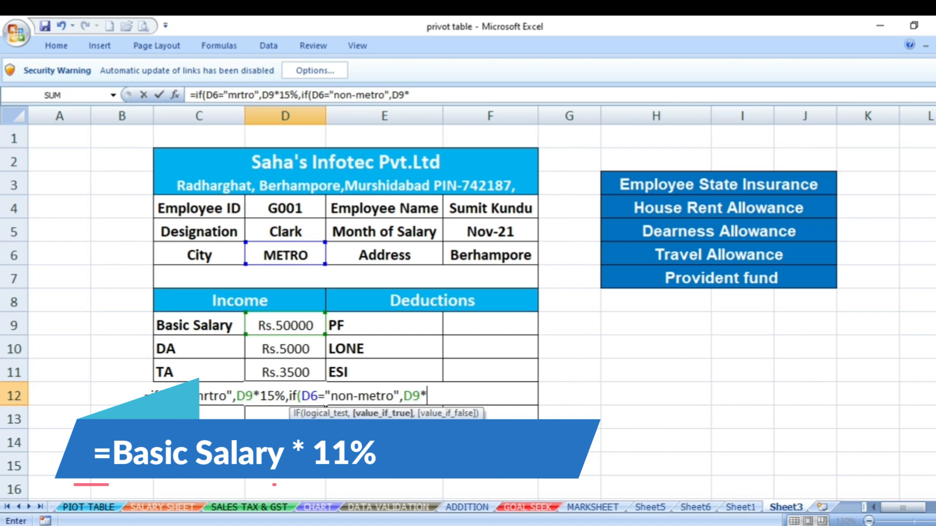
type("11%")
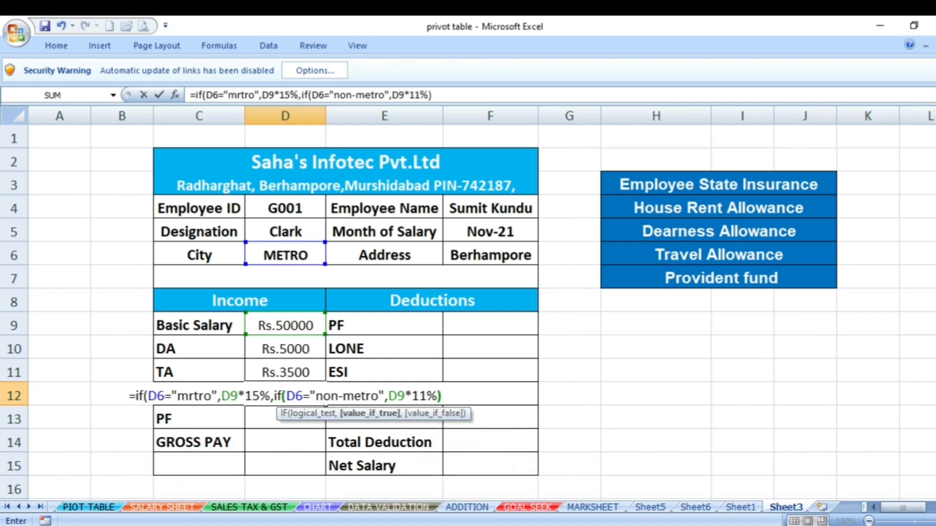
type(")")
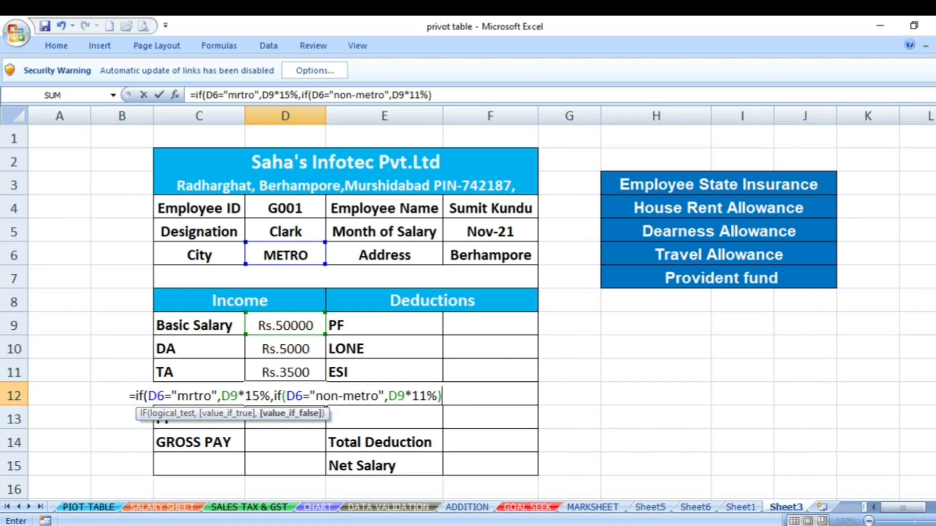
type(")")
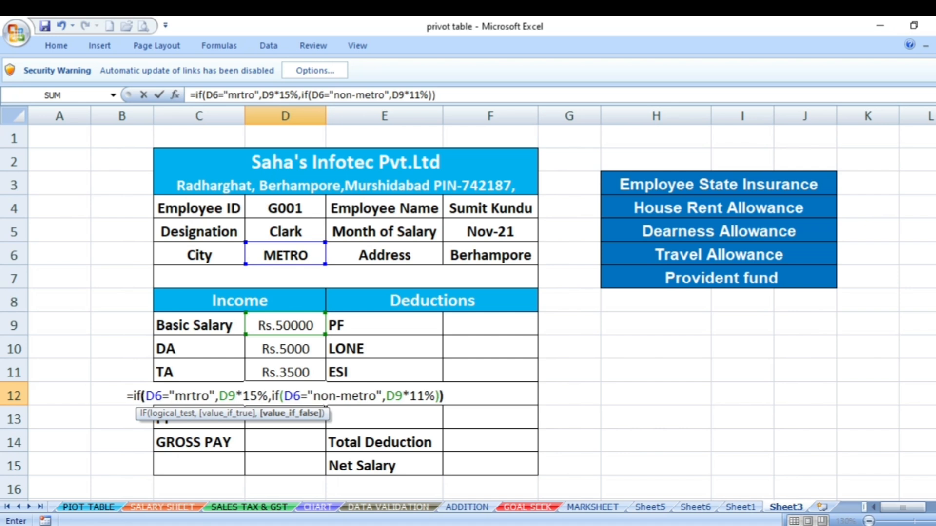
key("Return")
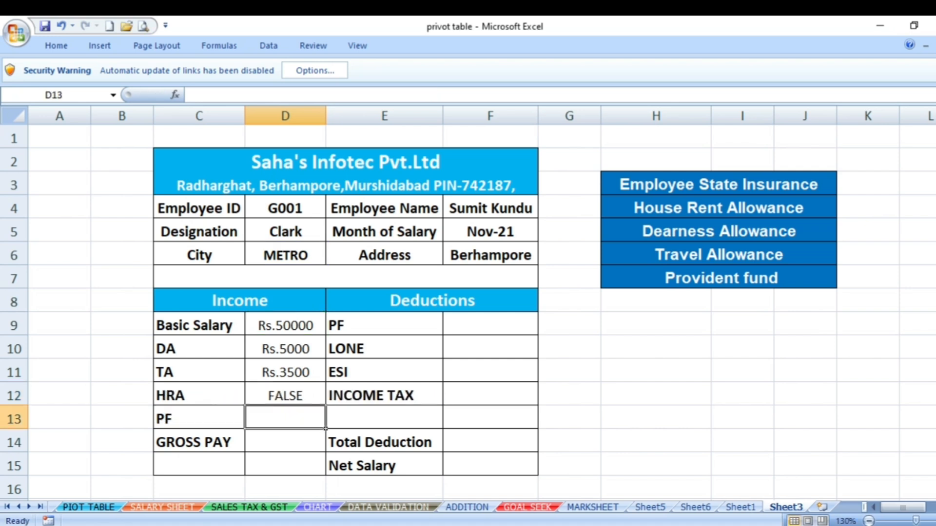
Correct the misspelled city text "mrtro" to "metro" in the HRA formula in D12.
key("Up")
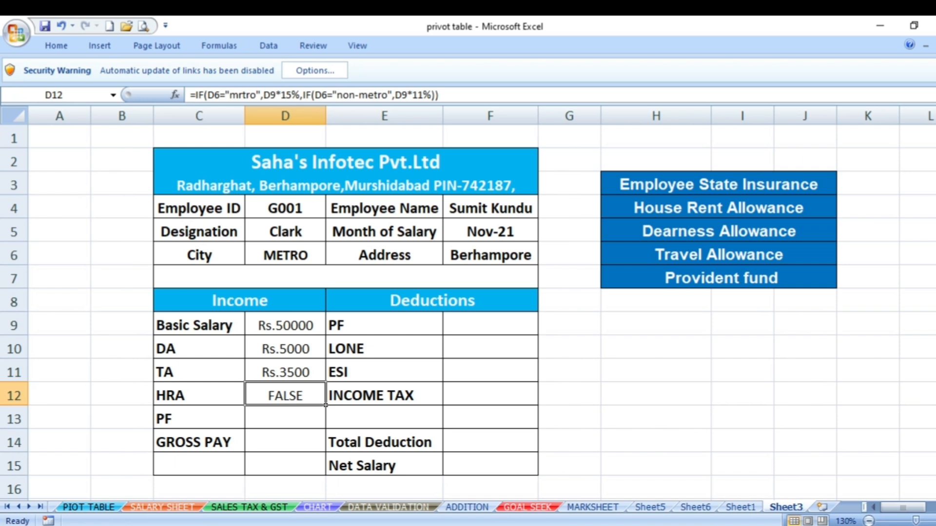
left_click(285, 255)
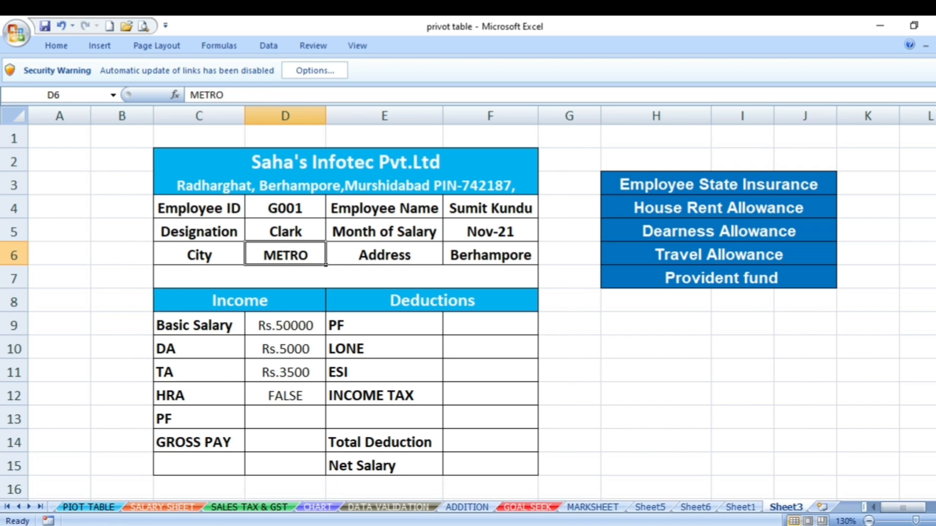
left_click(285, 396)
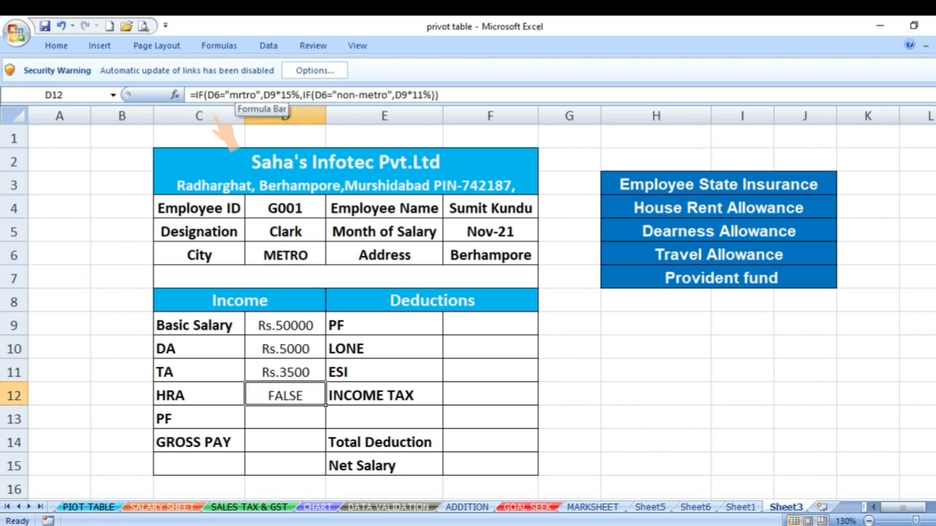
left_click(245, 95)
key("BackSpace")
type("e")
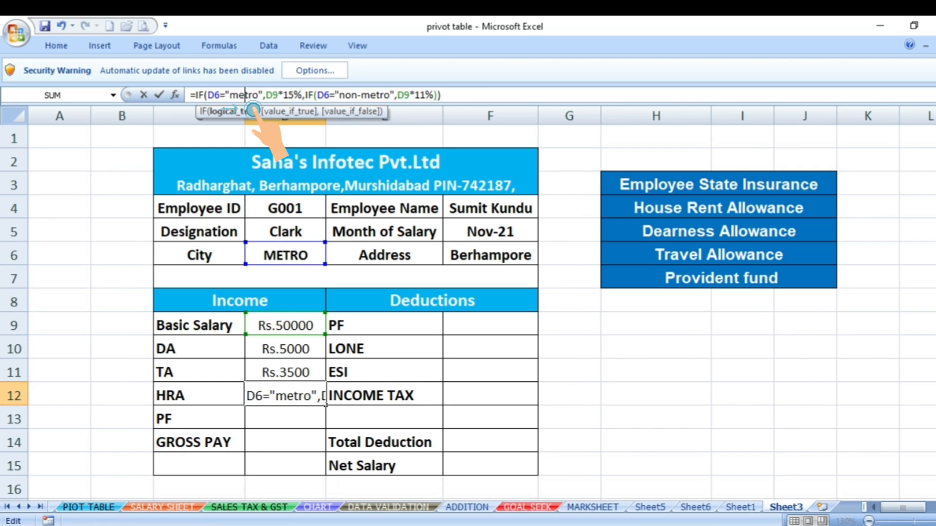
key("Return")
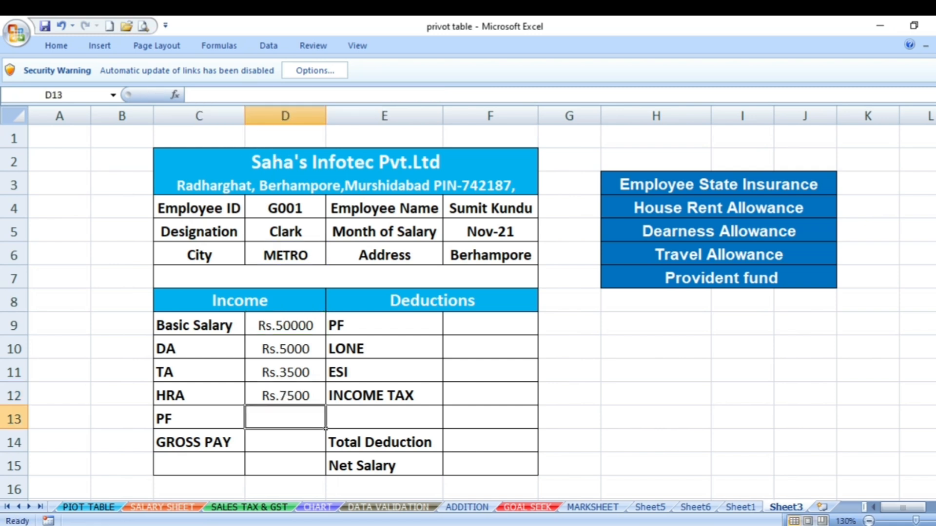
key("Up")
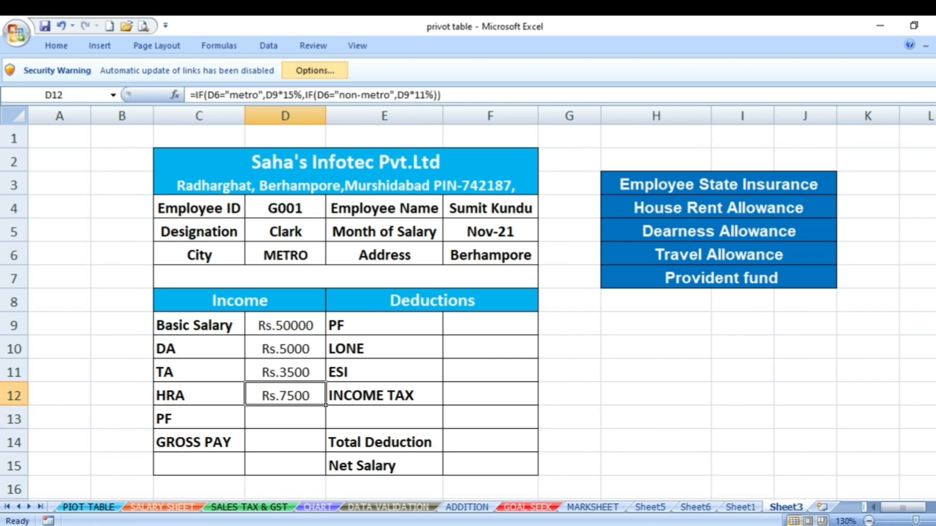
Replace the City value in D6 with non-metro.
left_click(285, 255)
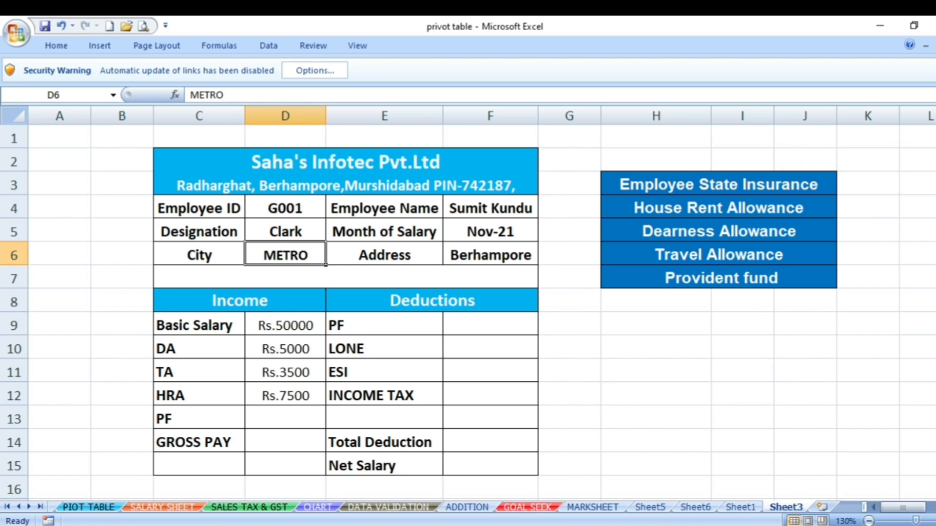
key("Delete")
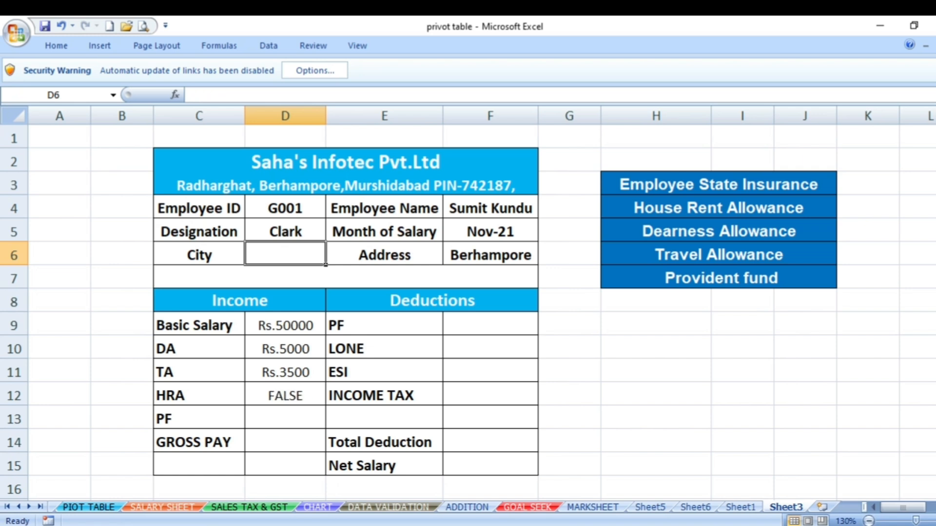
type("non")
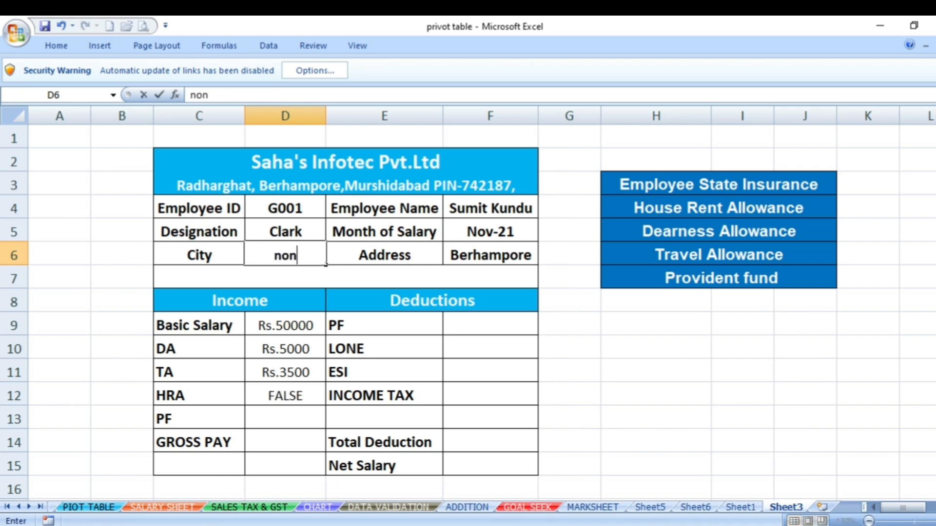
type("-metro")
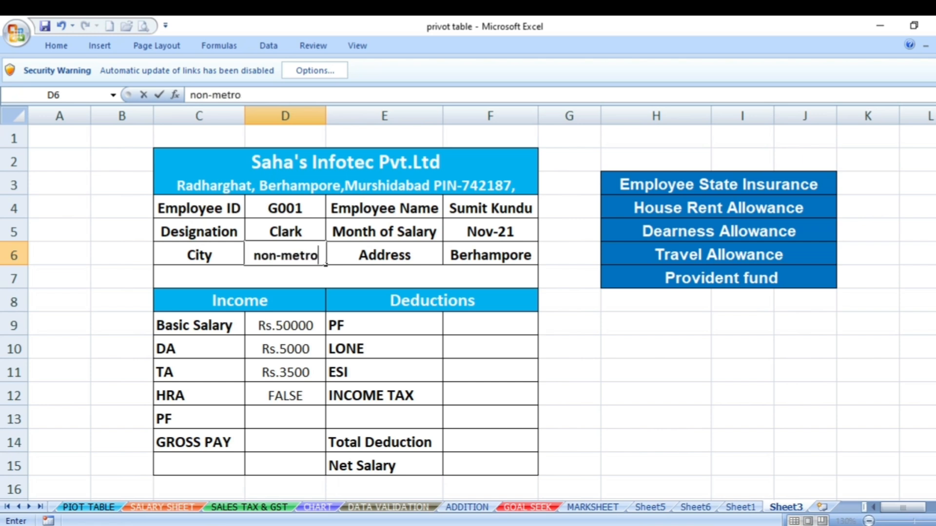
key("Return")
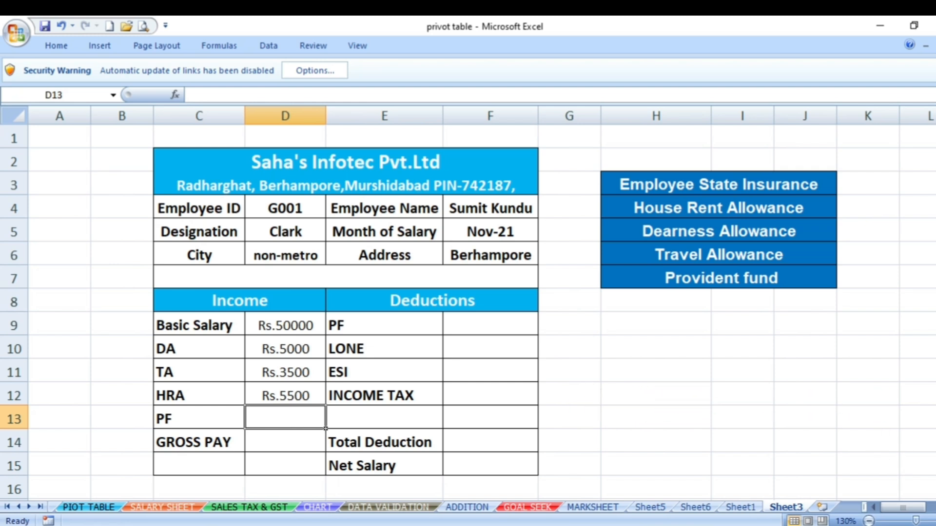
Calculate the income PF in D13 with =D9*5% and GROSS PAY in D14 with =SUM(D9:D13).
type("=D9*5%")
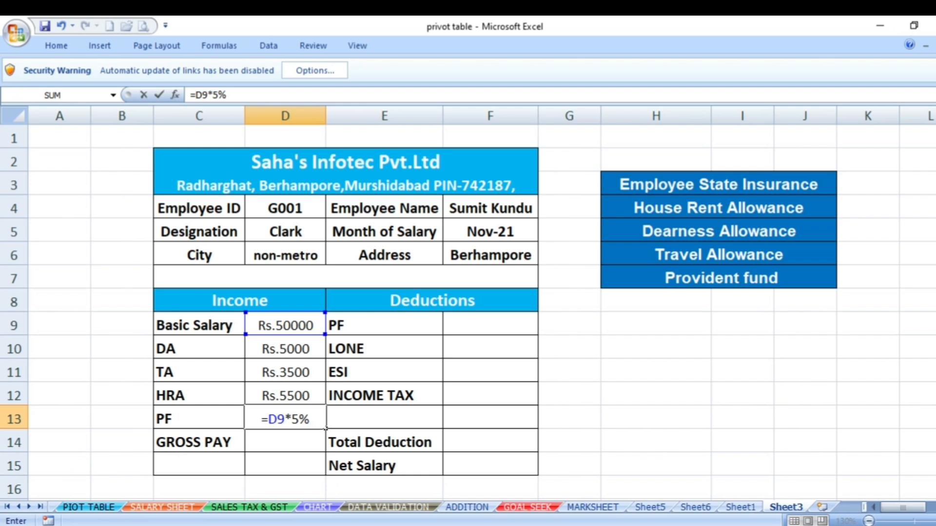
key("Return")
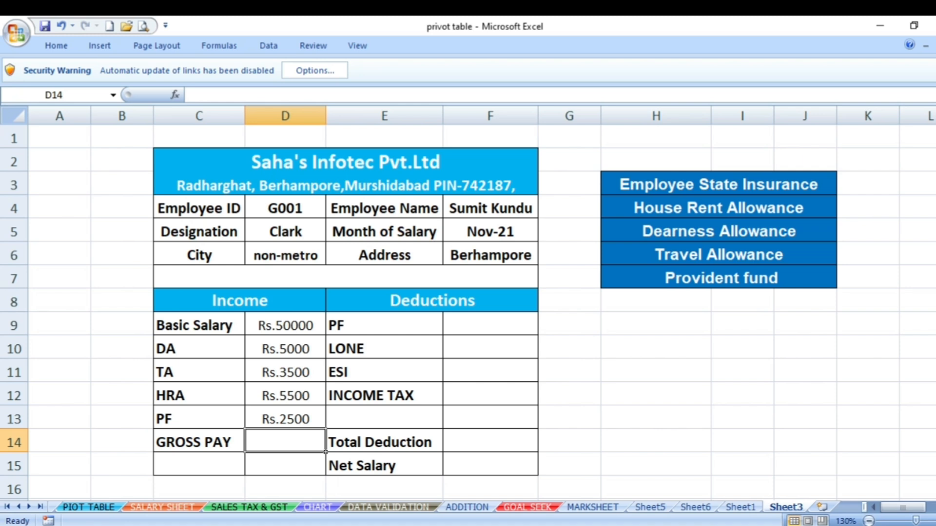
type("=su")
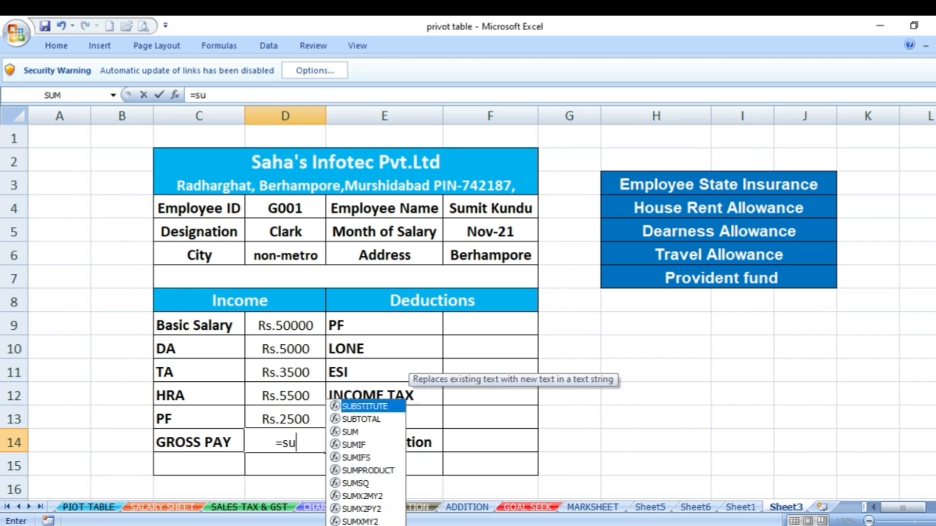
type("m(")
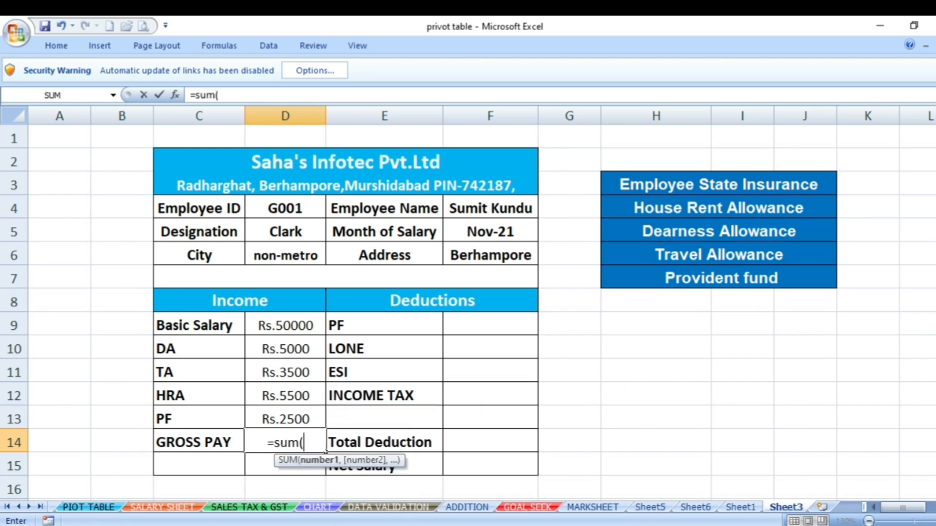
left_click_drag(288, 324, 319, 423)
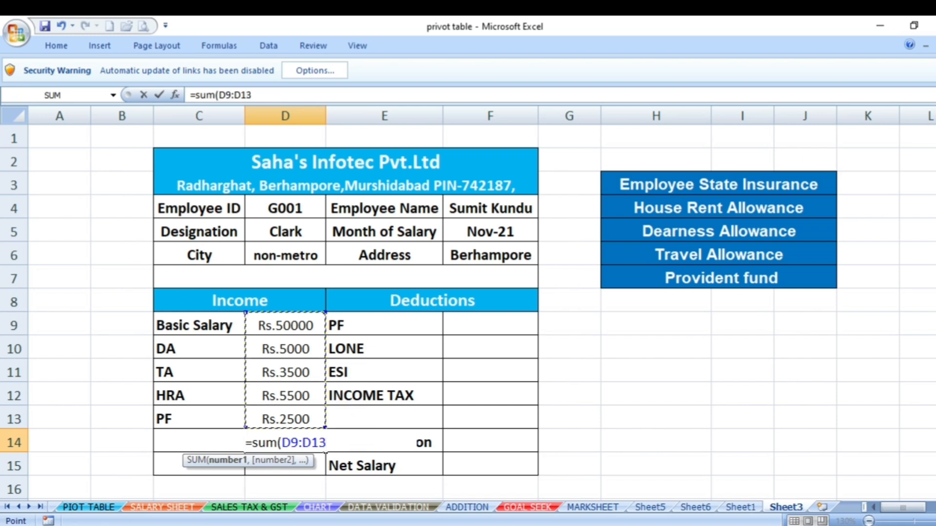
type(")")
key("Return")
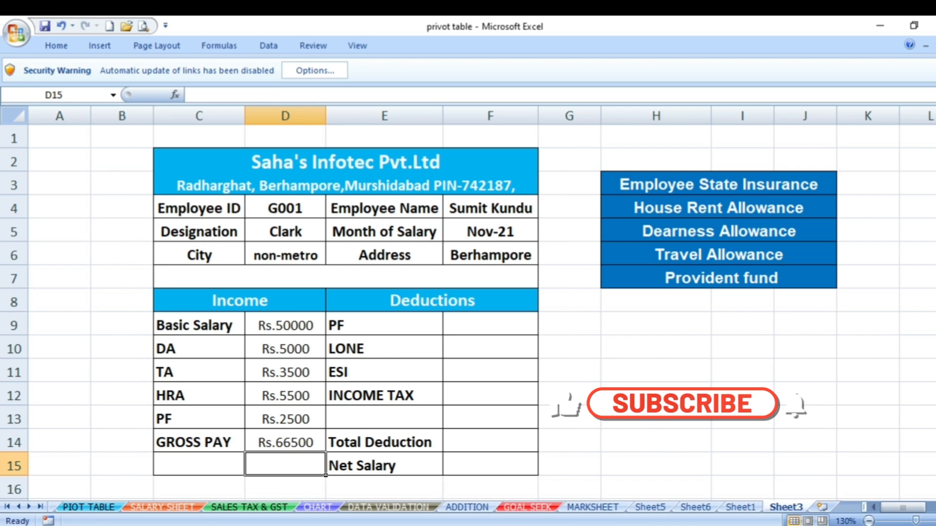
Calculate the PF deduction in F9 as 5% of the basic salary with =D9*5%.
left_click(491, 324)
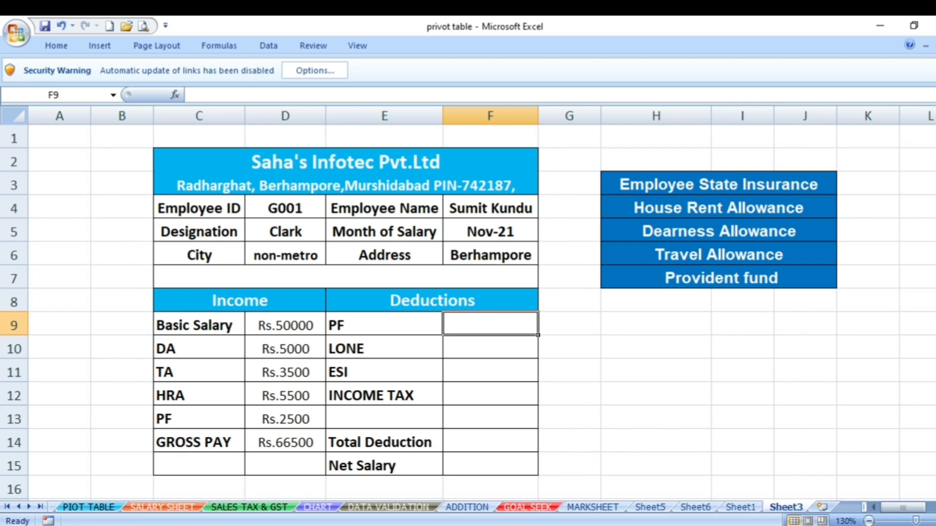
type("=")
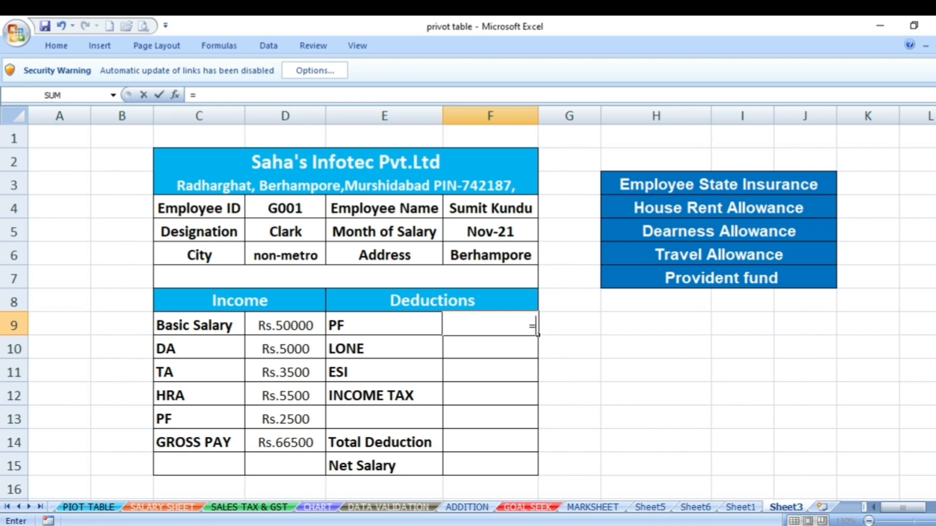
left_click(285, 326)
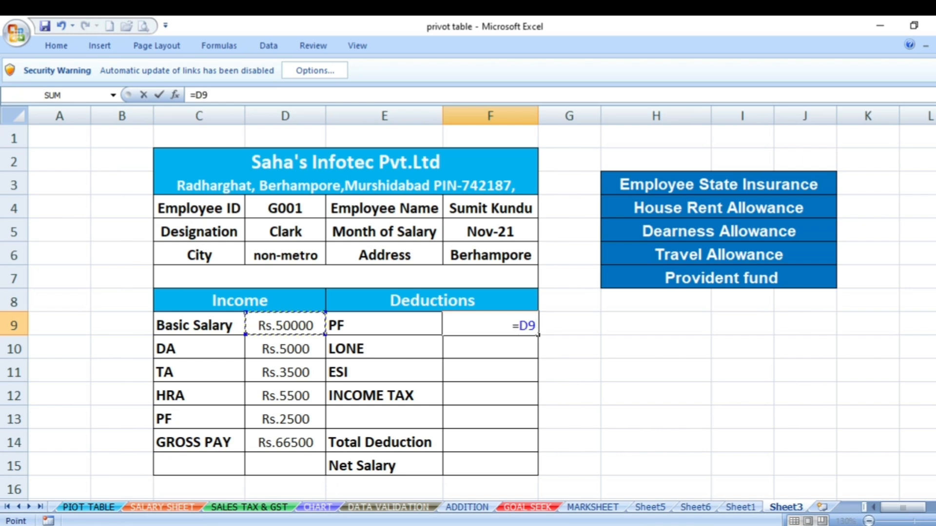
type("*5%")
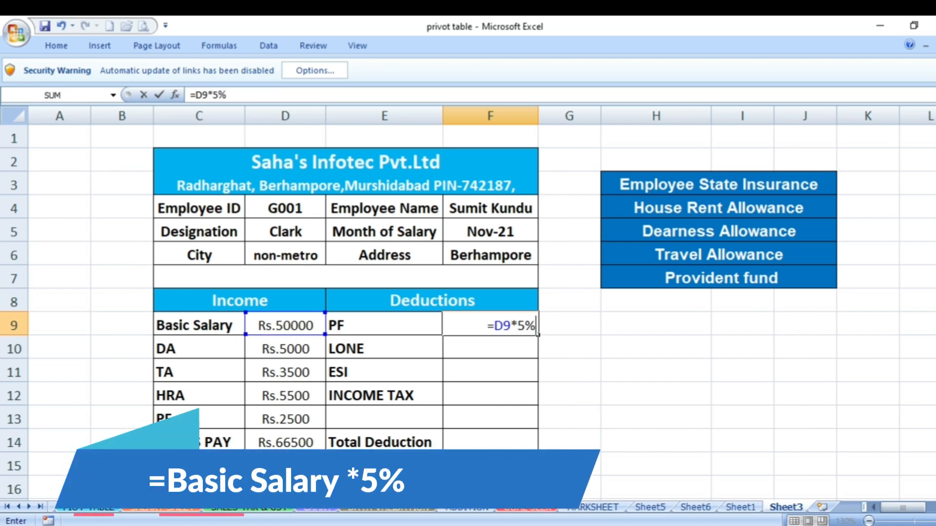
key("Return")
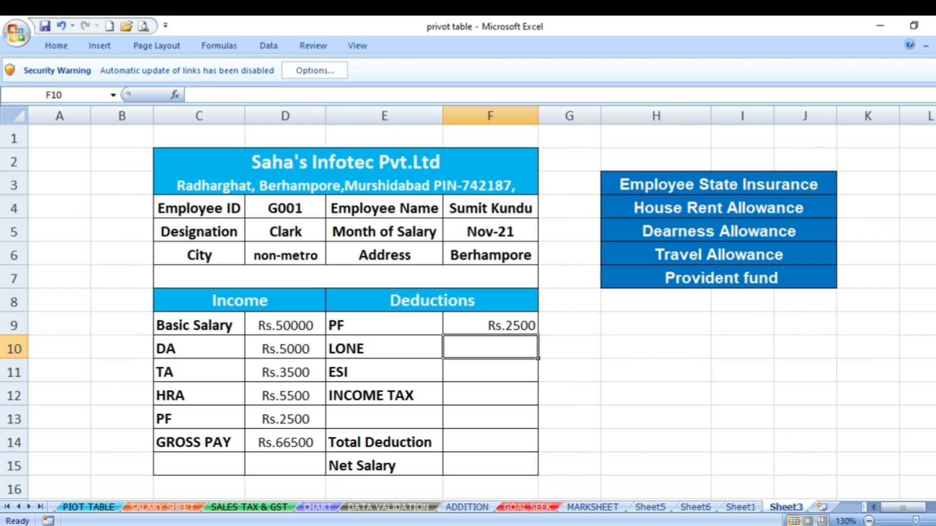
Enter 0 for both the LONE deduction in F10 and the ESI deduction in F11.
type("0")
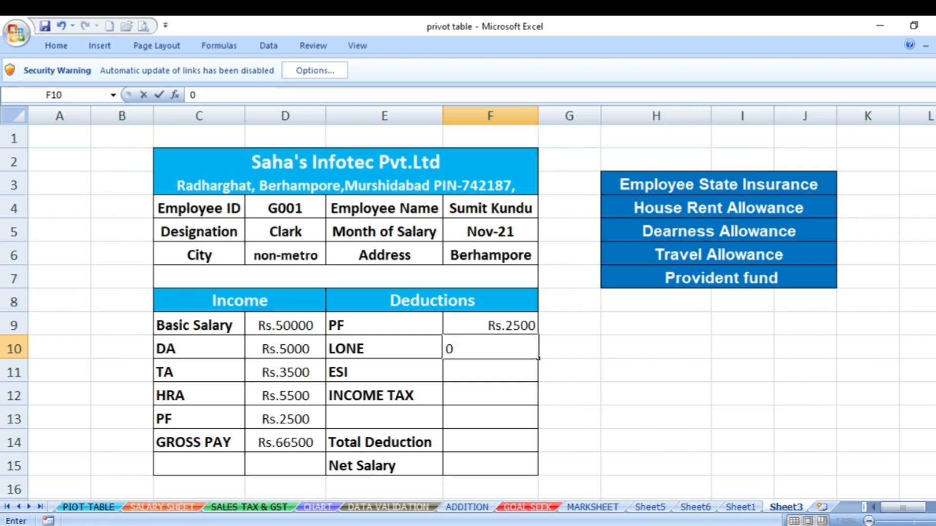
left_click(490, 395)
left_click(490, 372)
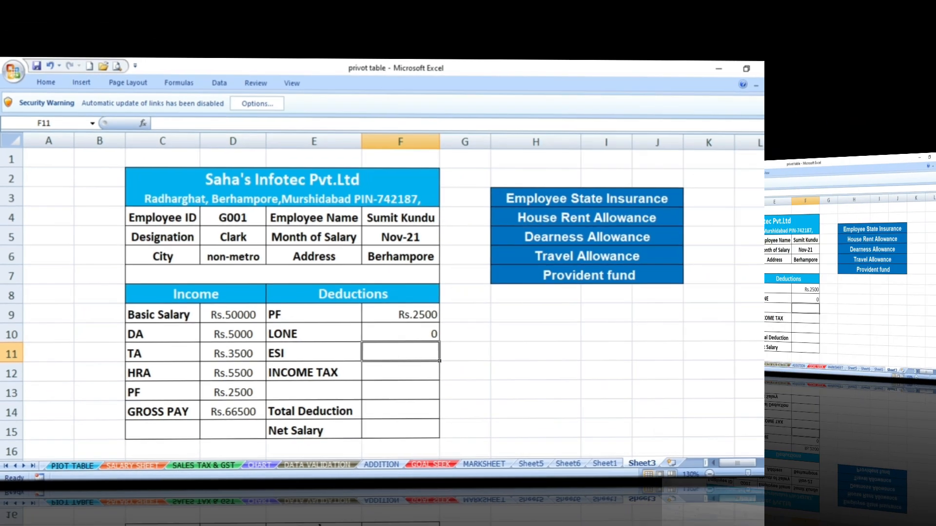
type("0")
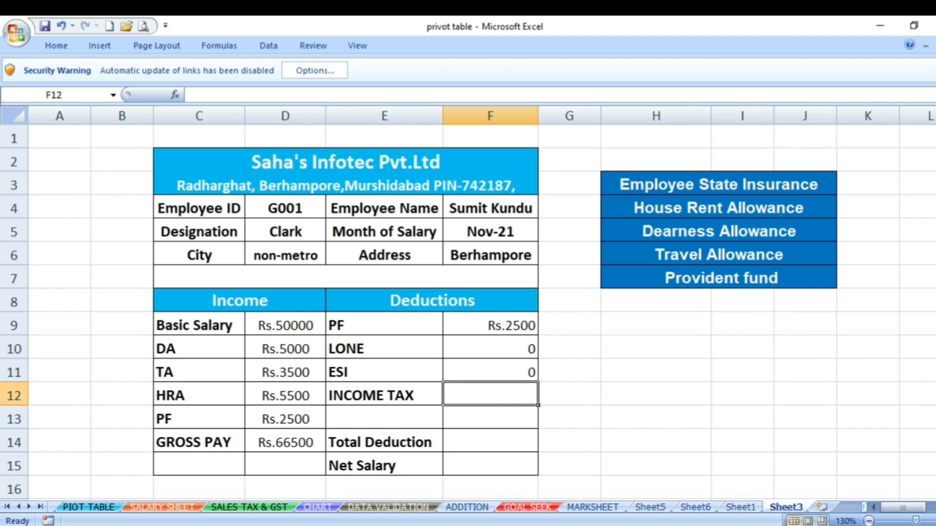
Calculate INCOME TAX in F12 as 18% of the gross pay with =D14*18%.
type("=")
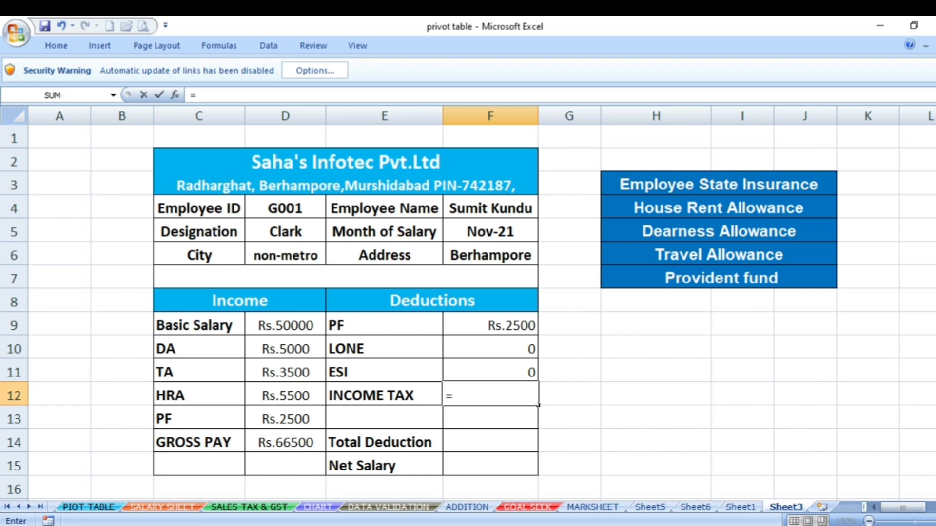
left_click(285, 442)
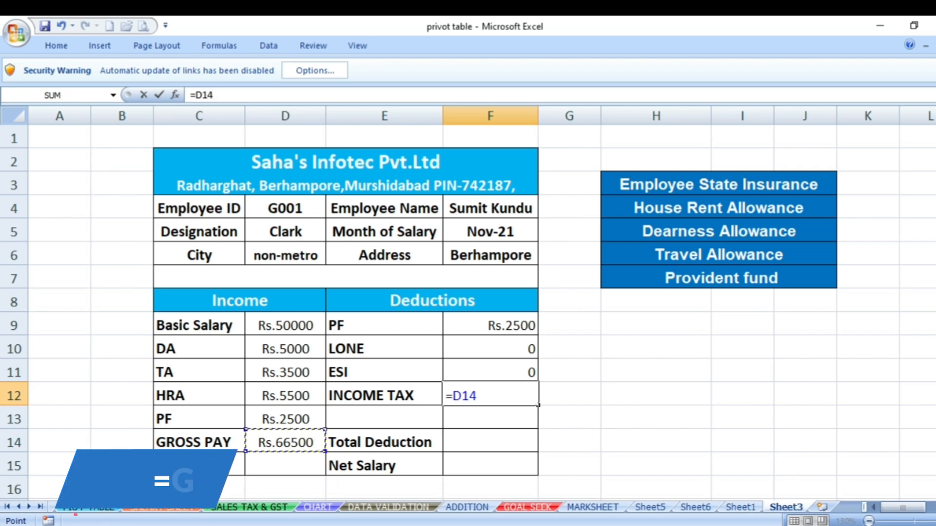
type("*18")
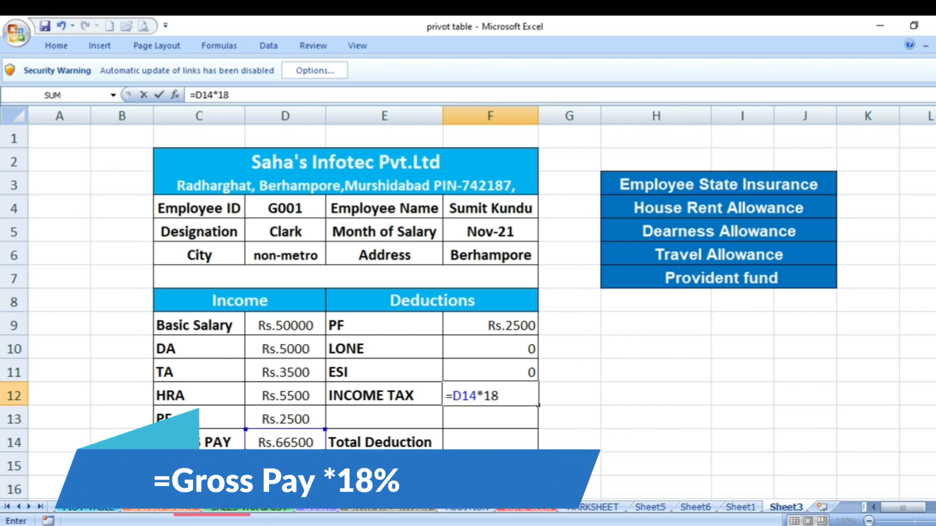
type("%")
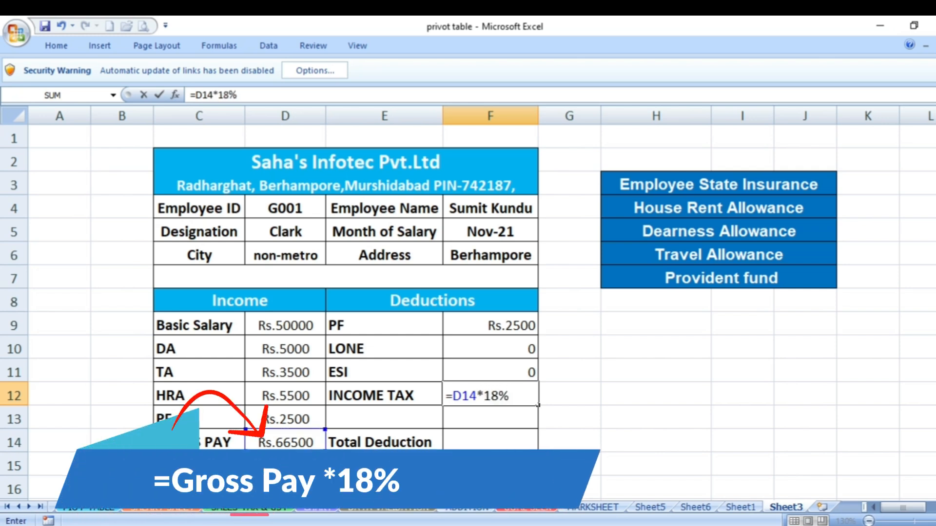
key("Return")
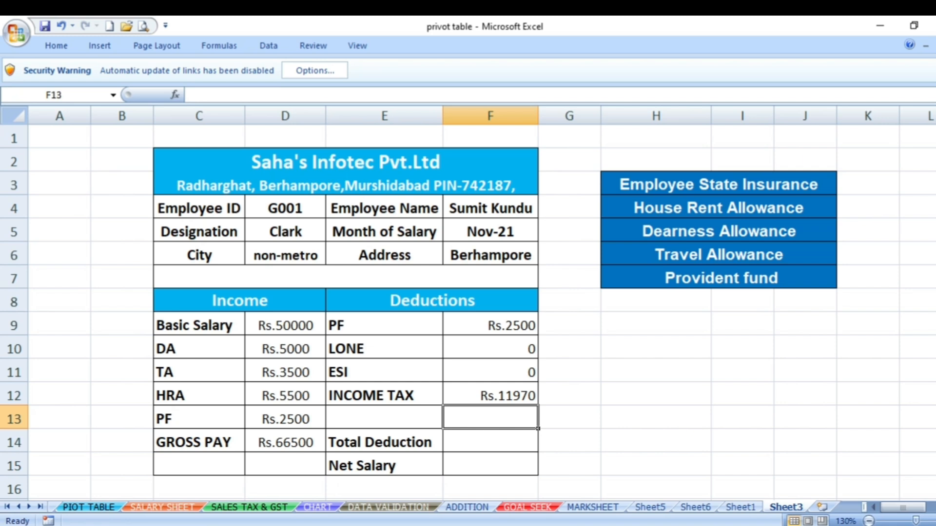
Calculate Total Deduction in F14 by summing the deductions with =SUM(F9:F12).
key("Down")
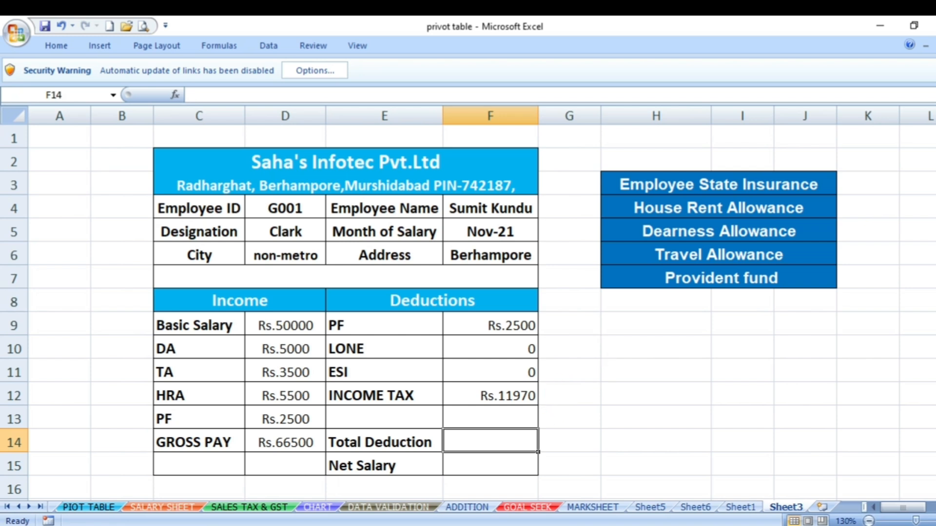
type("=sum")
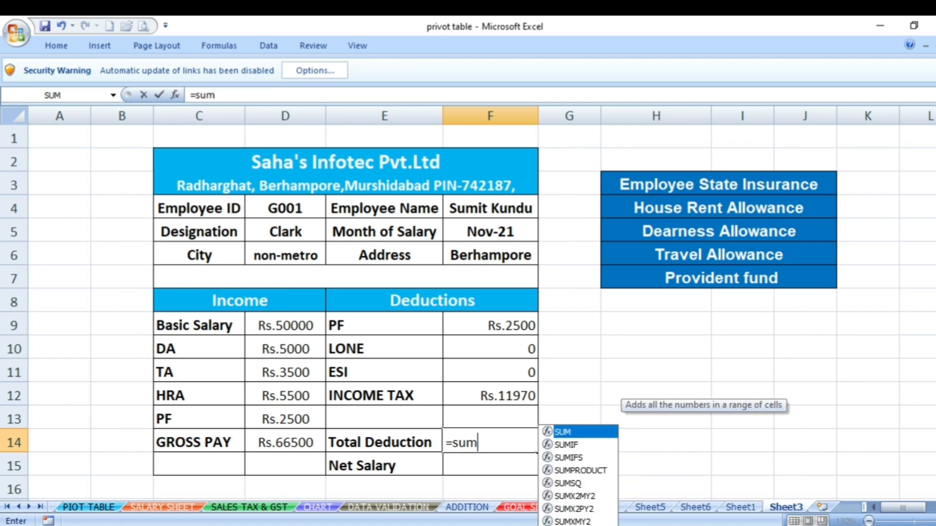
type("(")
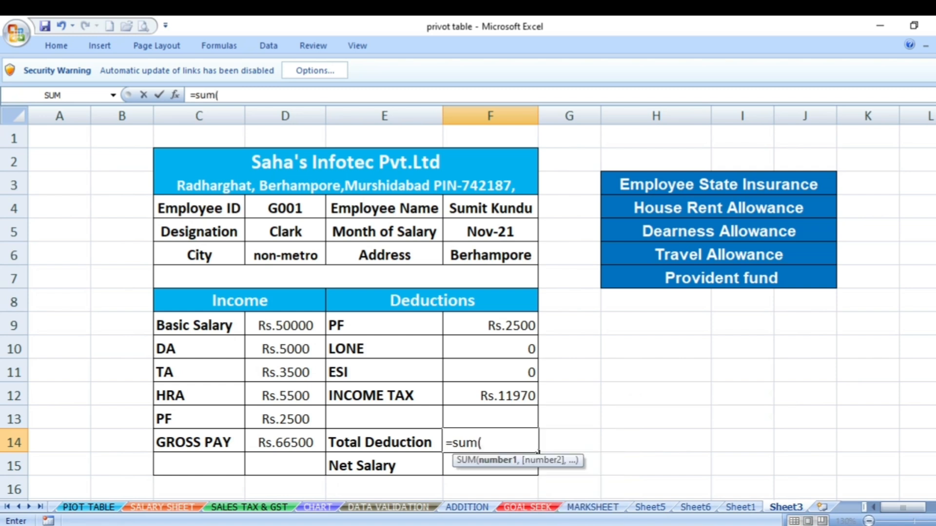
left_click_drag(512, 324, 531, 400)
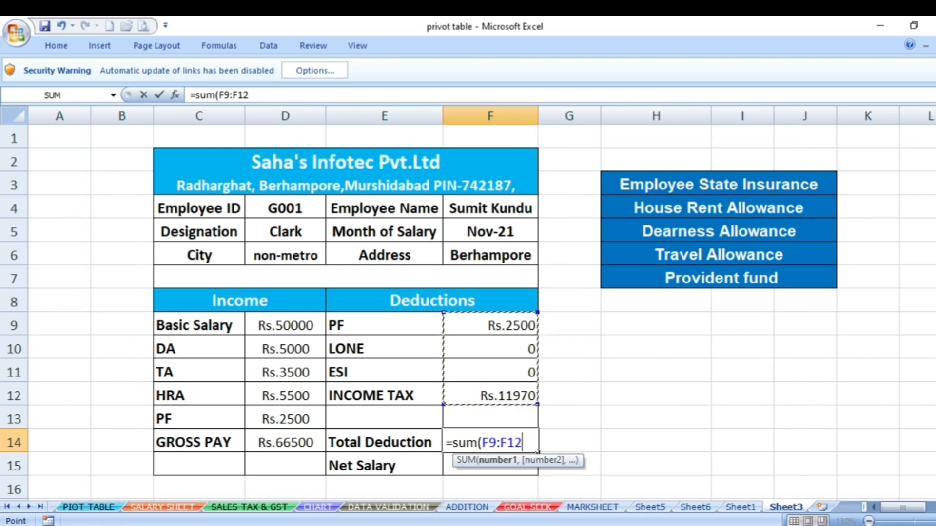
type(")")
key("Return")
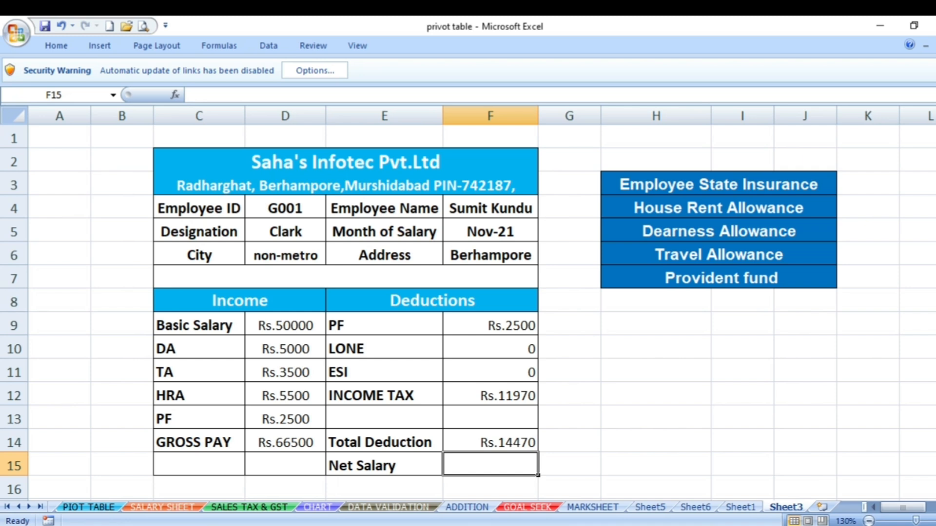
Calculate Net Salary in F15 as gross pay minus total deduction with =D14-F14, then select the finished cell.
type("=")
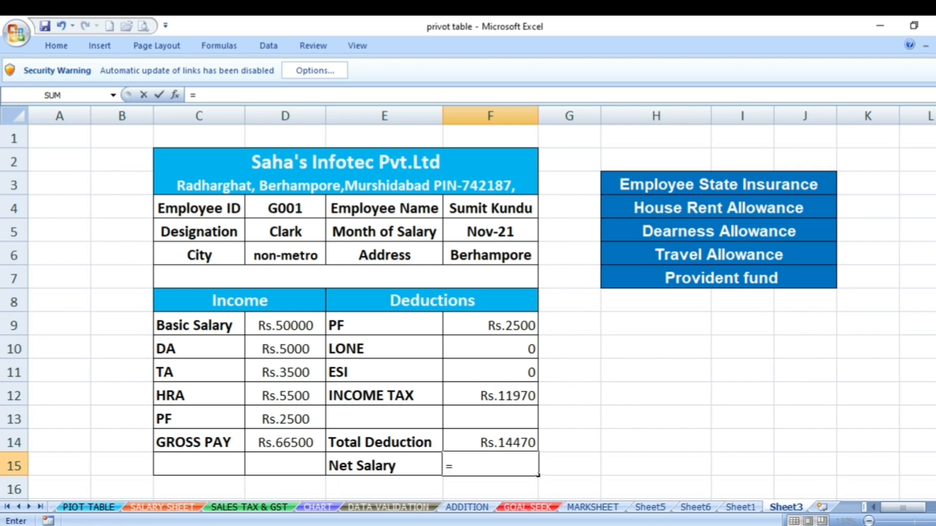
left_click(285, 442)
type("-")
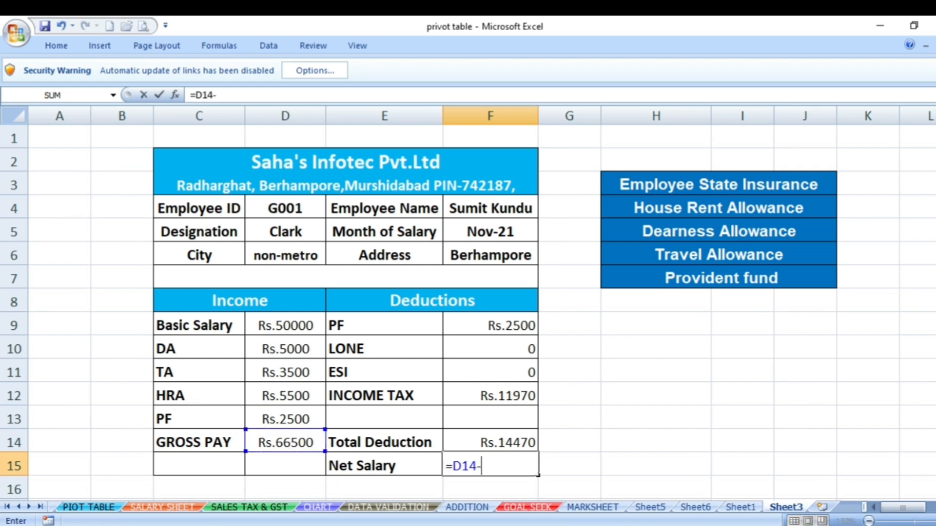
left_click(491, 442)
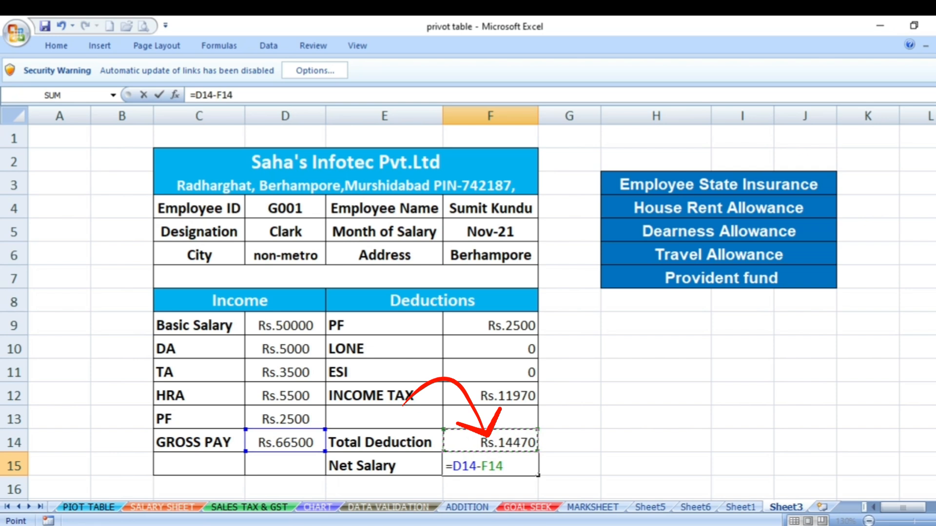
type(")")
key("Return")
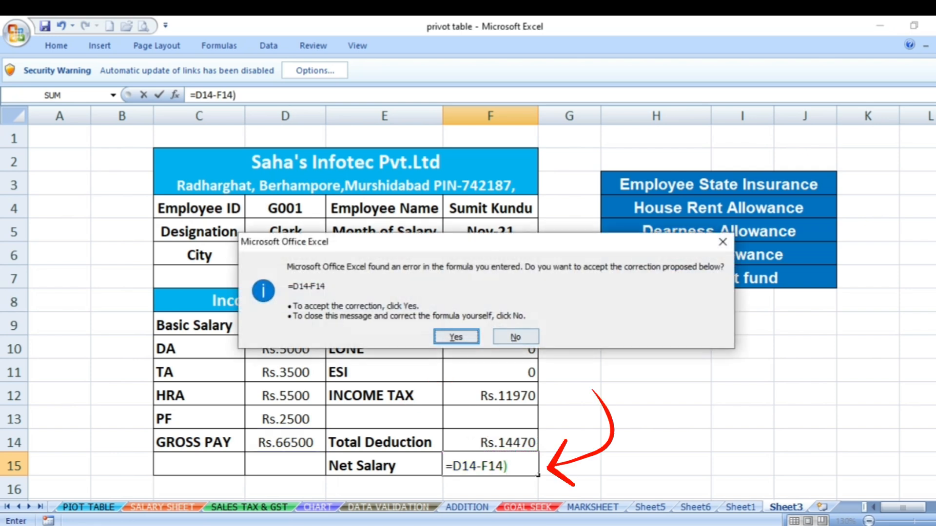
key("Return")
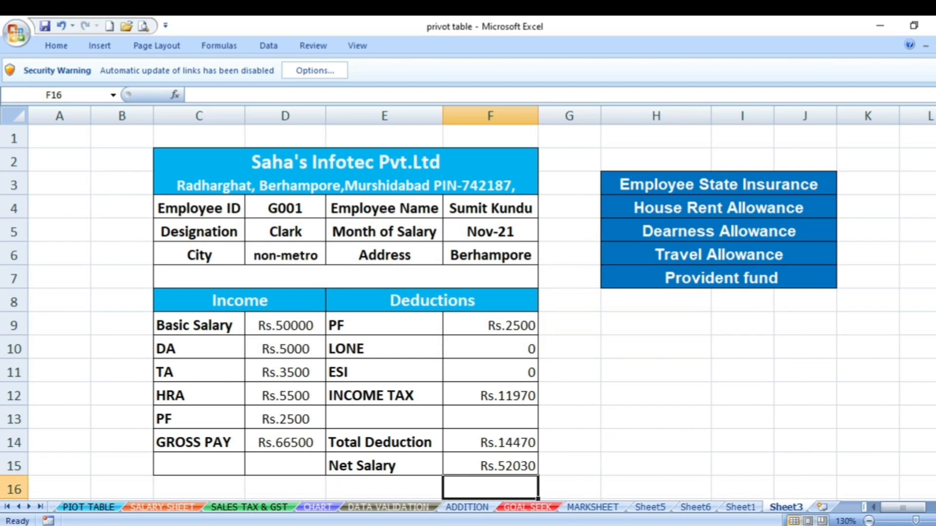
left_click(491, 466)
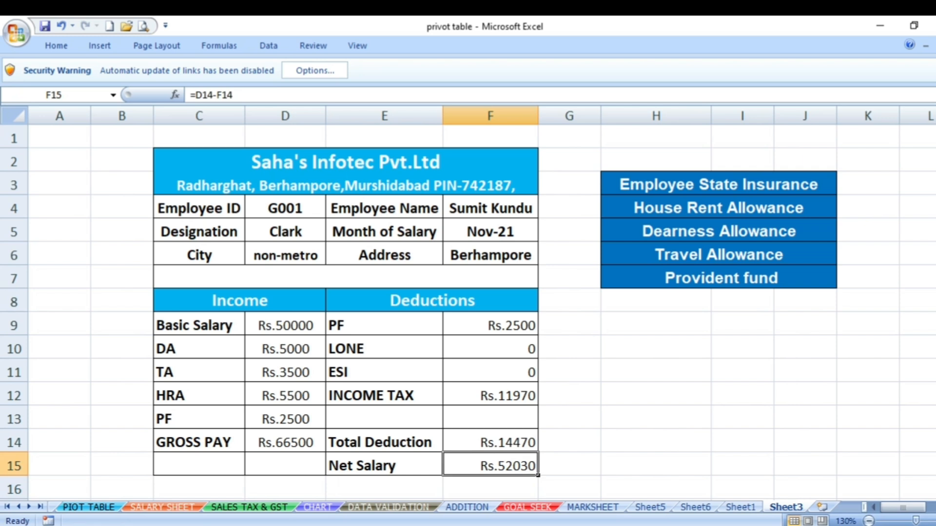